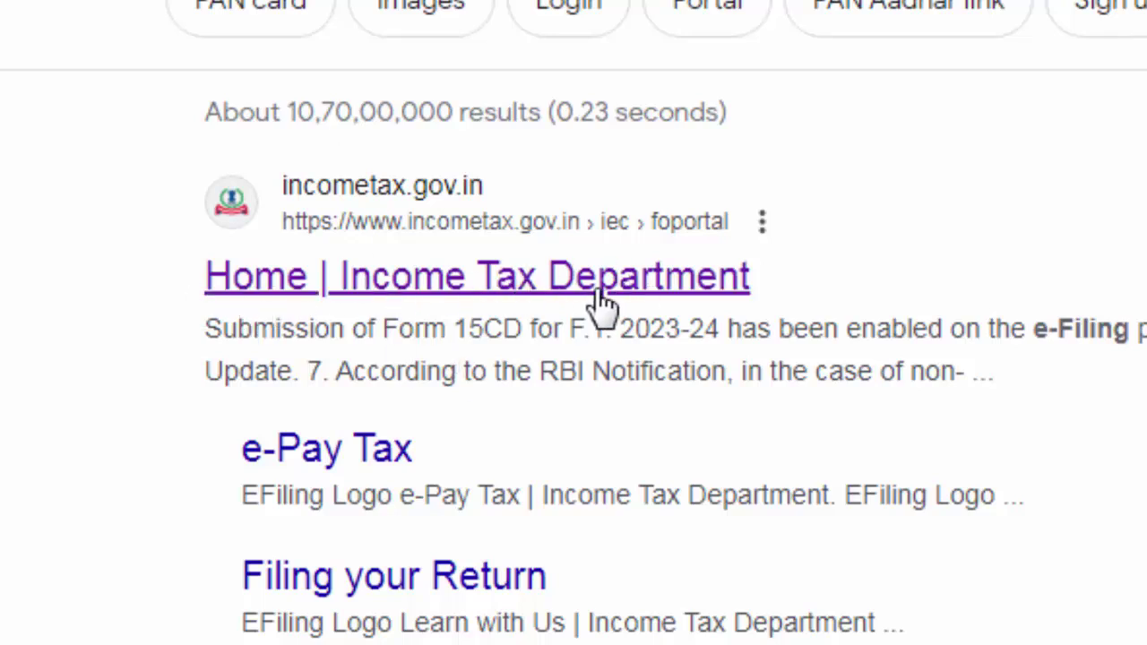
# Go from the search results to the Income Tax Department home page and start logging in.
pyautogui.click(630, 285)
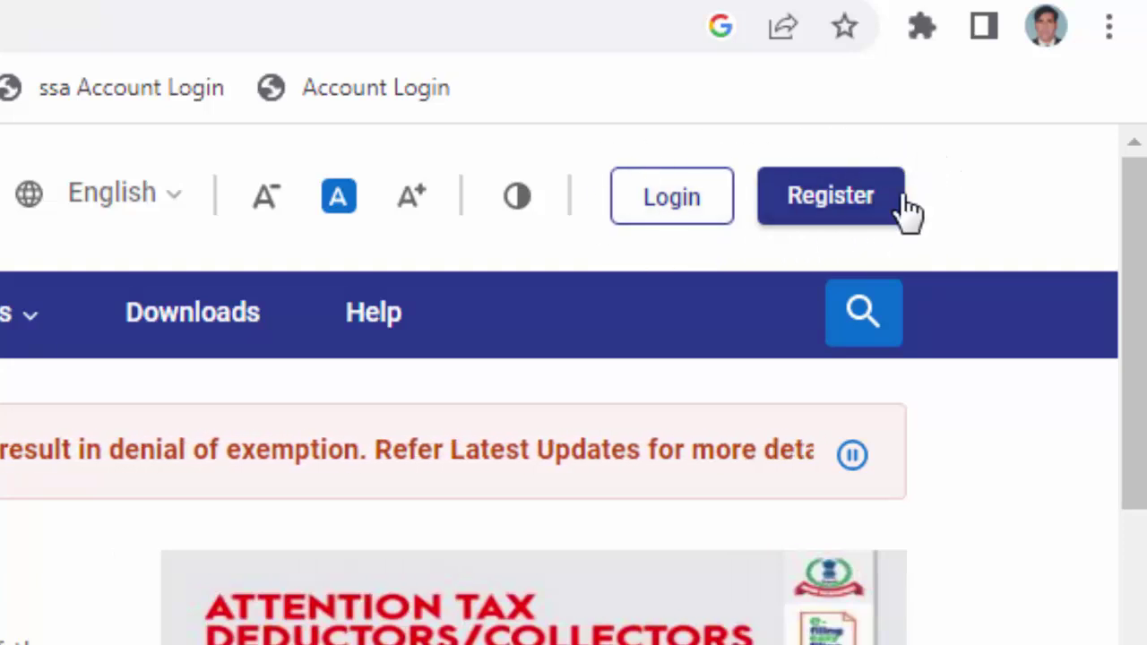
pyautogui.click(684, 233)
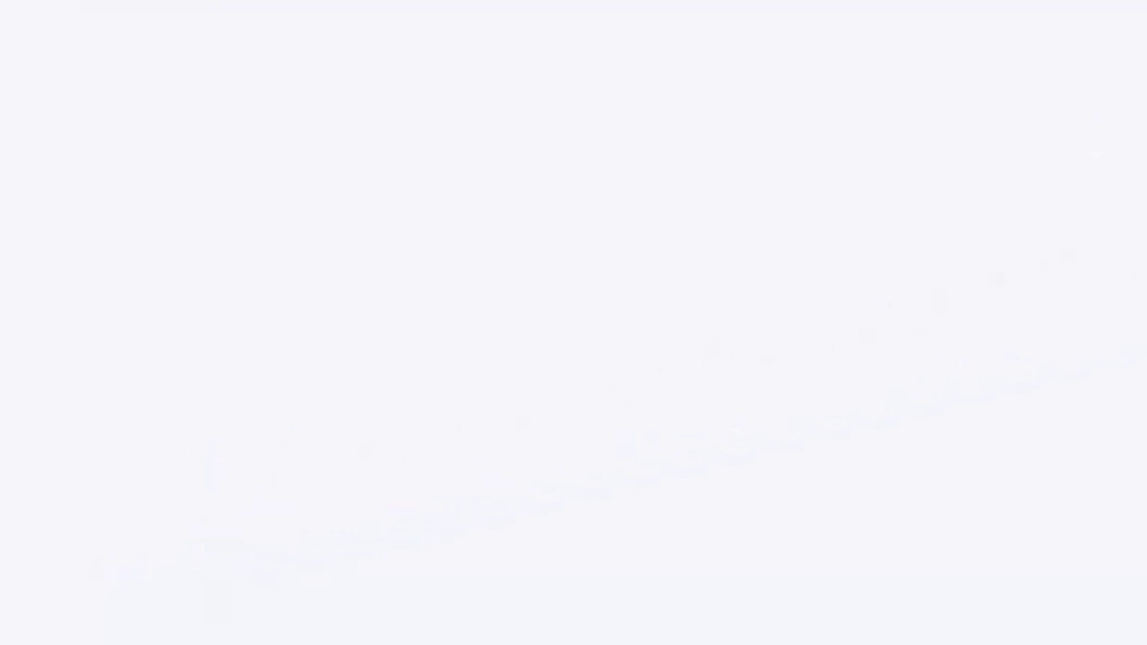
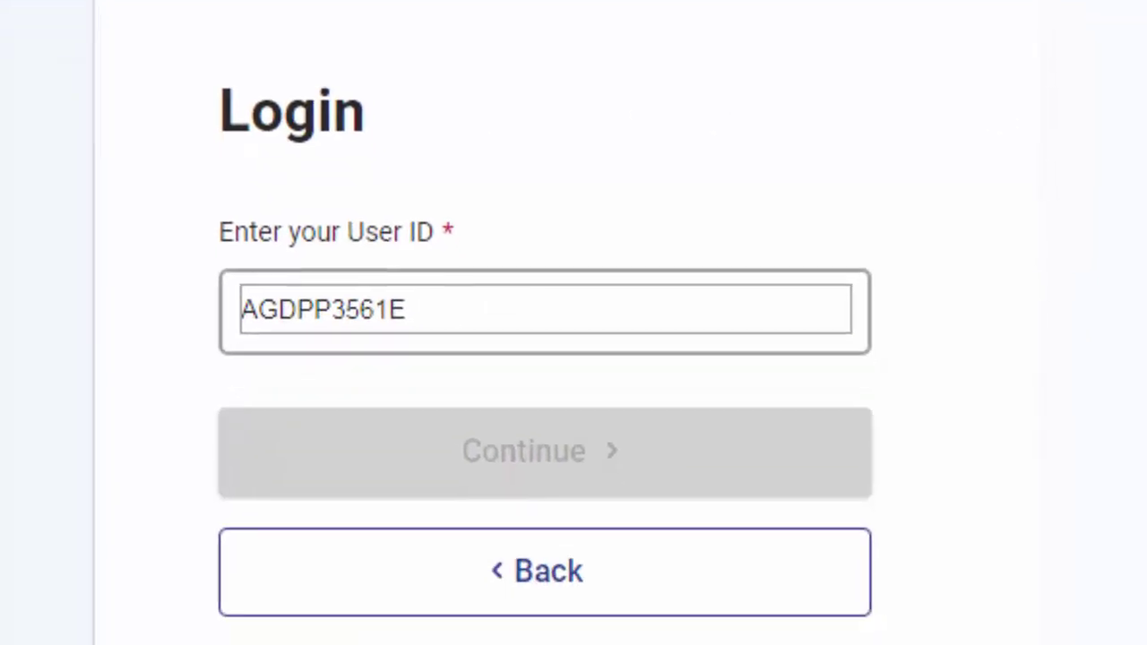
# Enter the taxpayer's PAN as User ID on the Login page, correcting the field entry.
pyautogui.doubleClick(296, 309)
pyautogui.press('BackSpace')
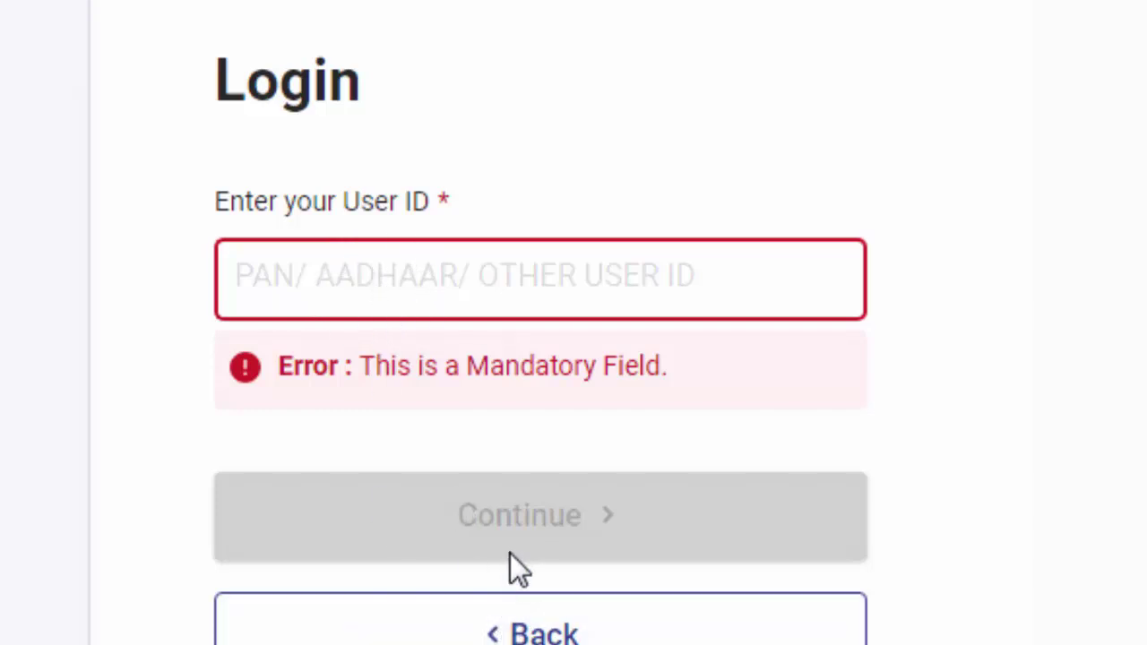
pyautogui.click(430, 301)
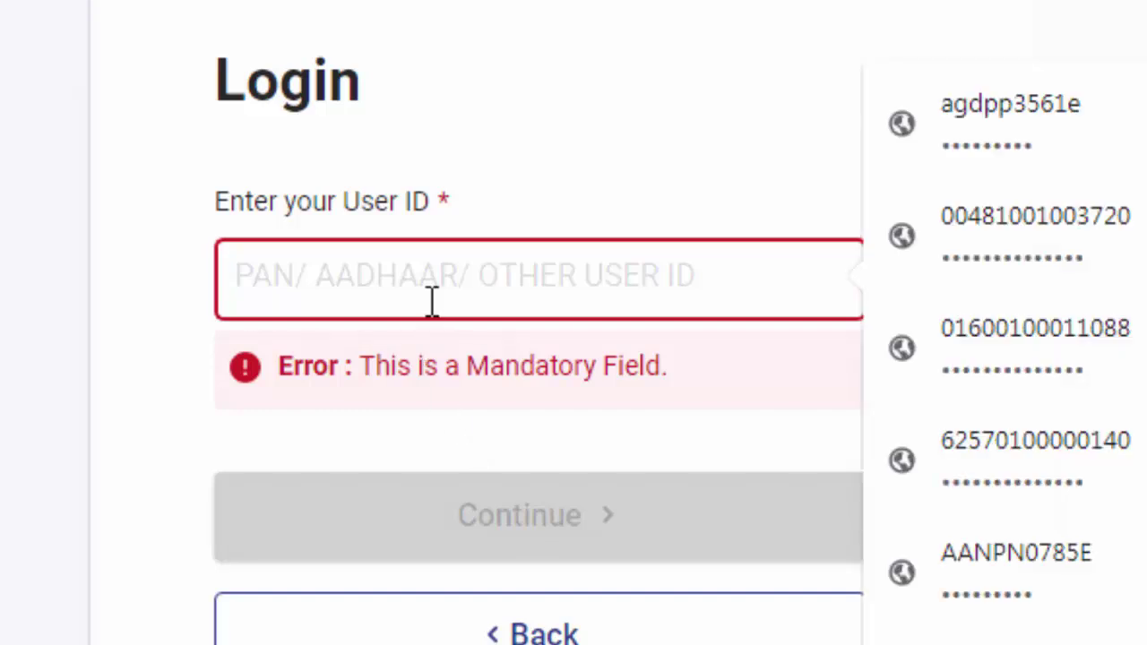
pyautogui.write('S')
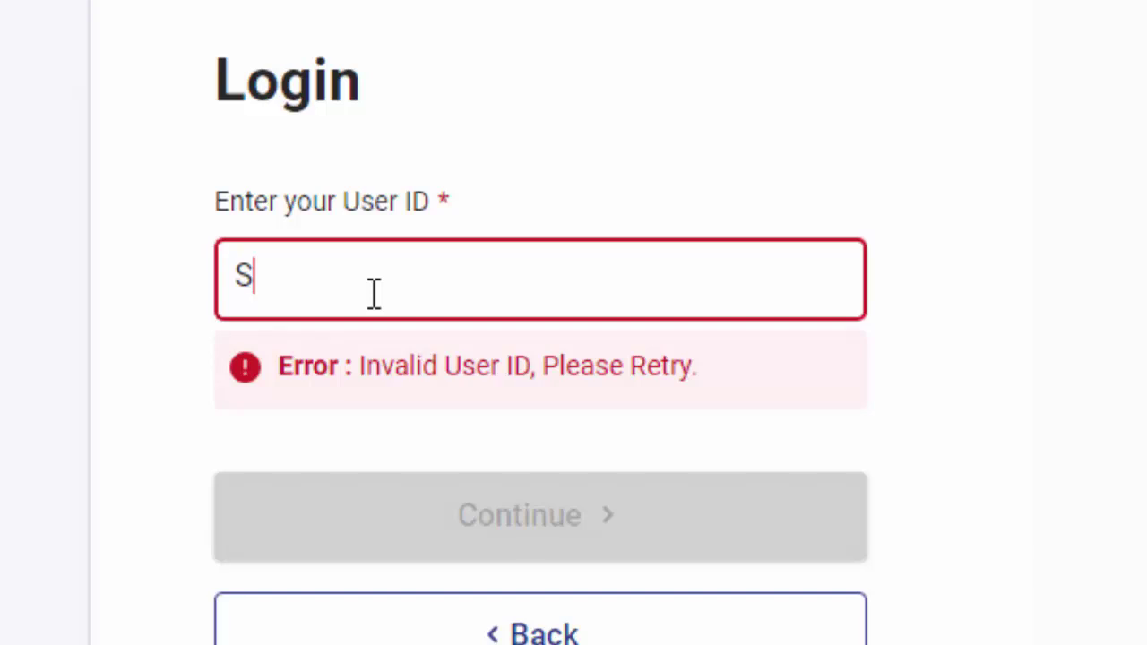
pyautogui.press('BackSpace')
pyautogui.click(519, 87)
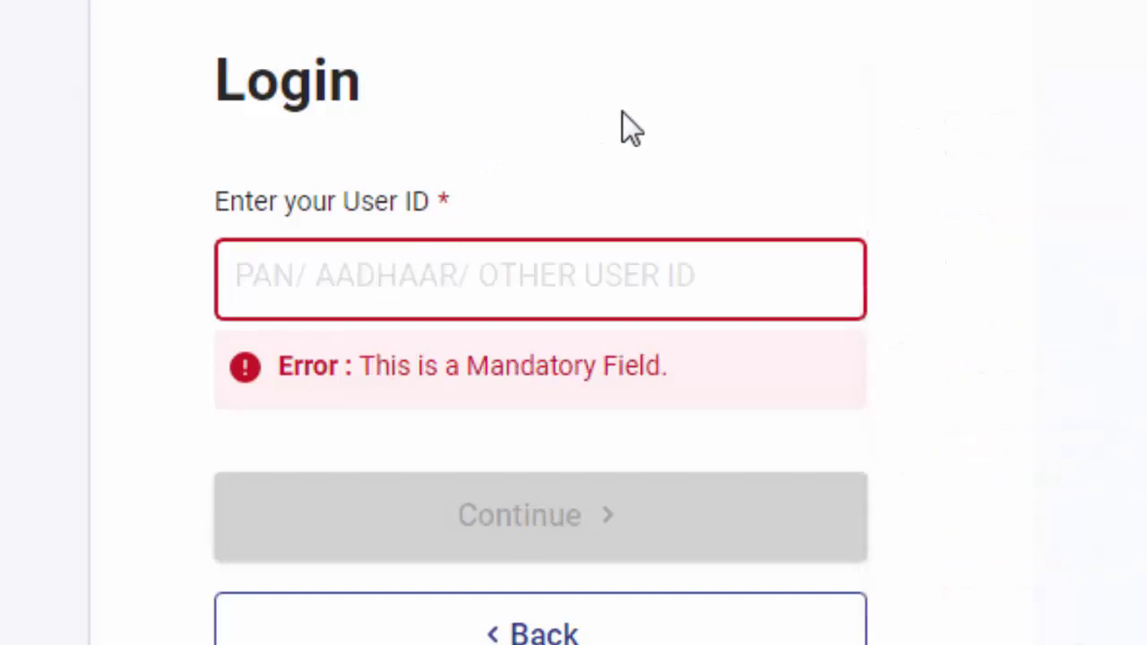
pyautogui.scroll(-2, 622, 111)
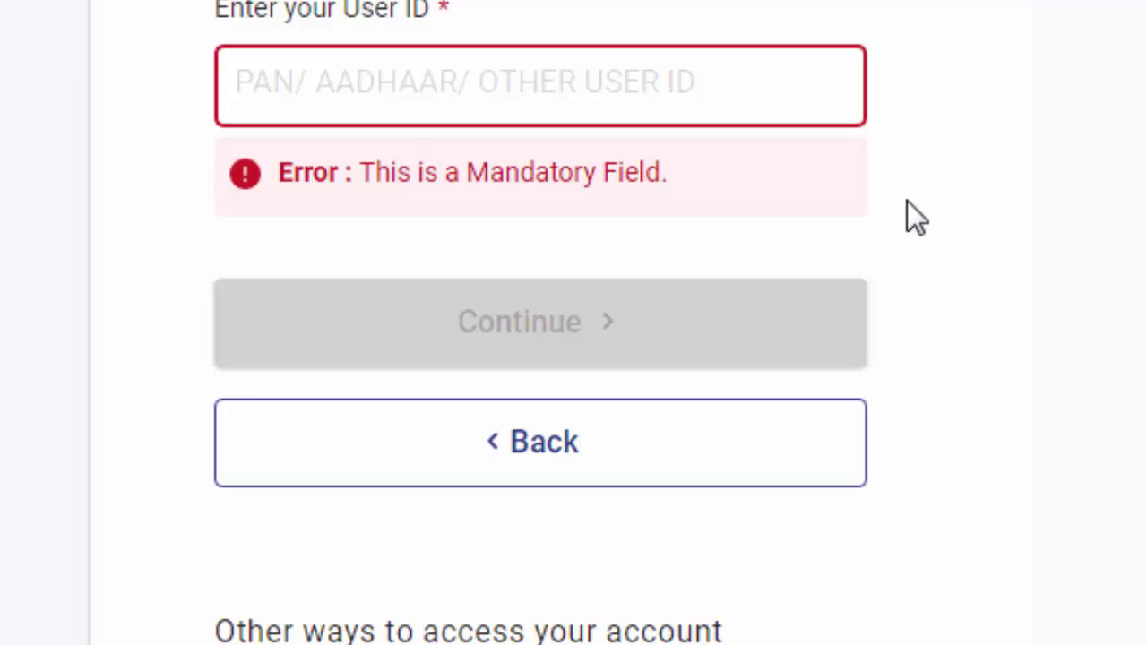
pyautogui.scroll(-4, 891, 251)
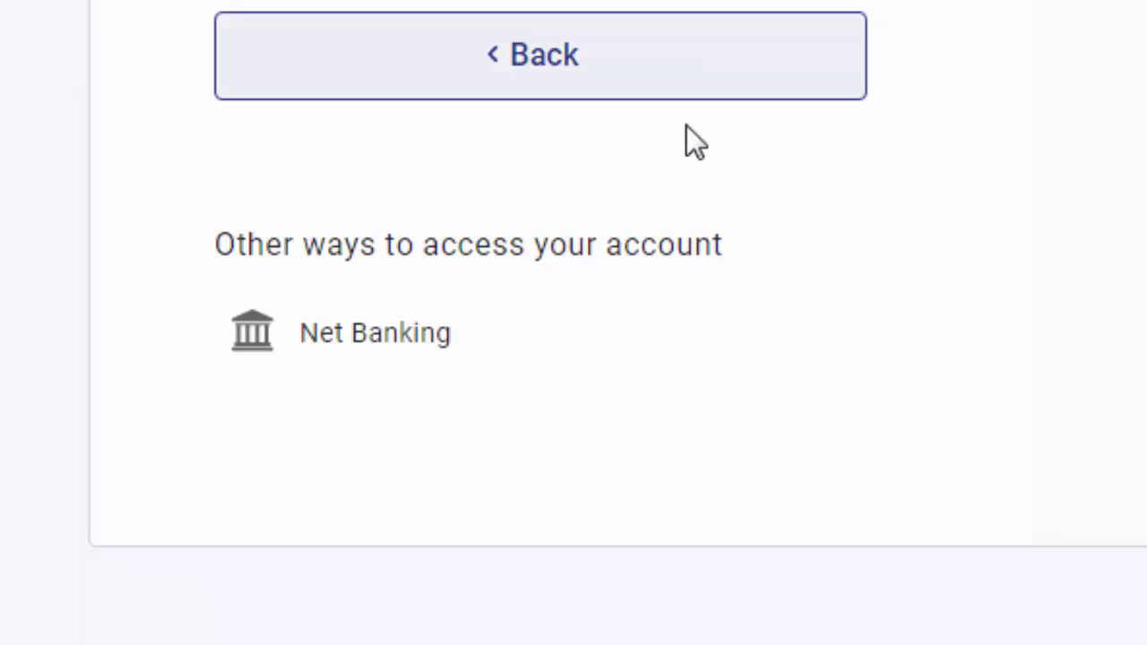
pyautogui.scroll(4, 576, 417)
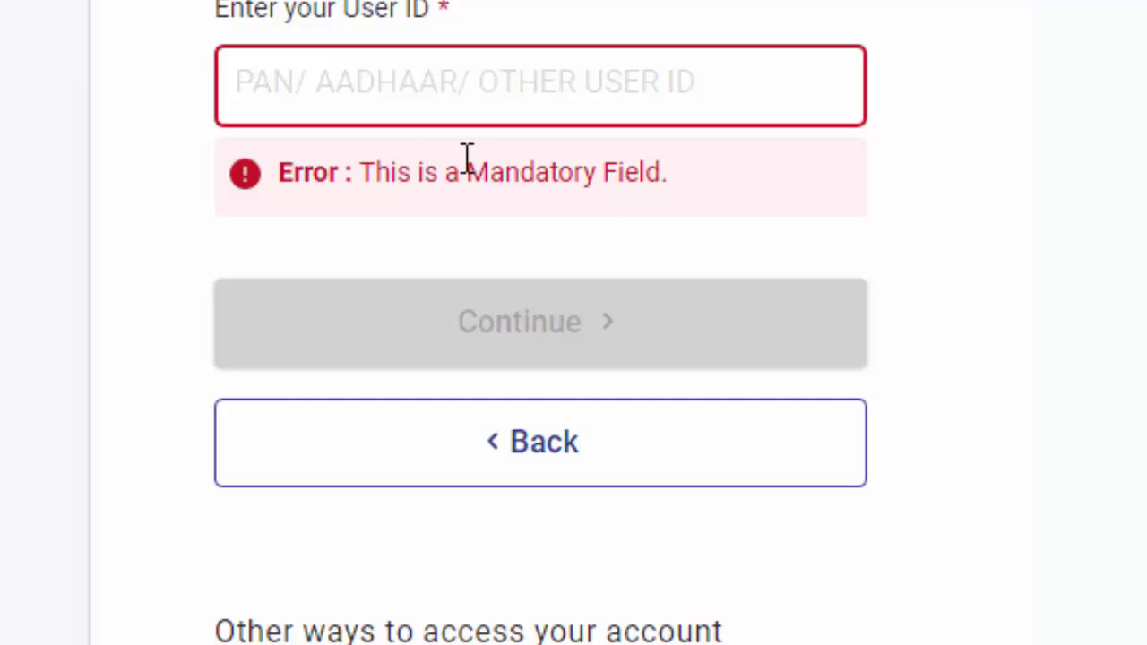
pyautogui.scroll(2, 1060, 315)
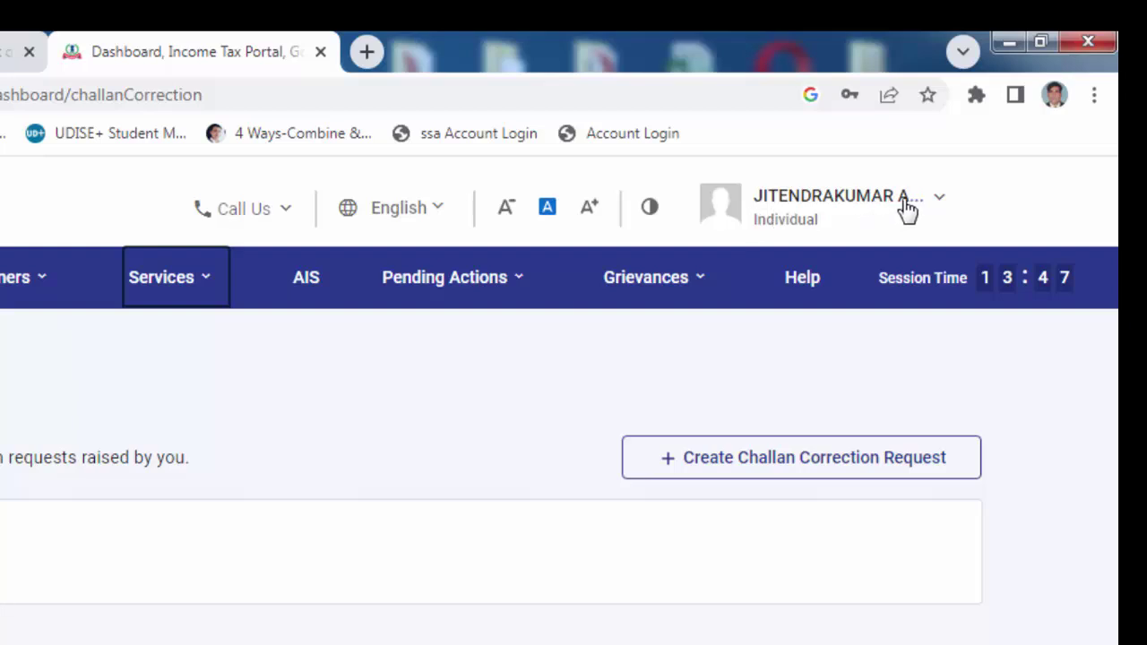
# Go through e-File > Income Tax Returns to the View Filed Returns page.
pyautogui.click(935, 208)
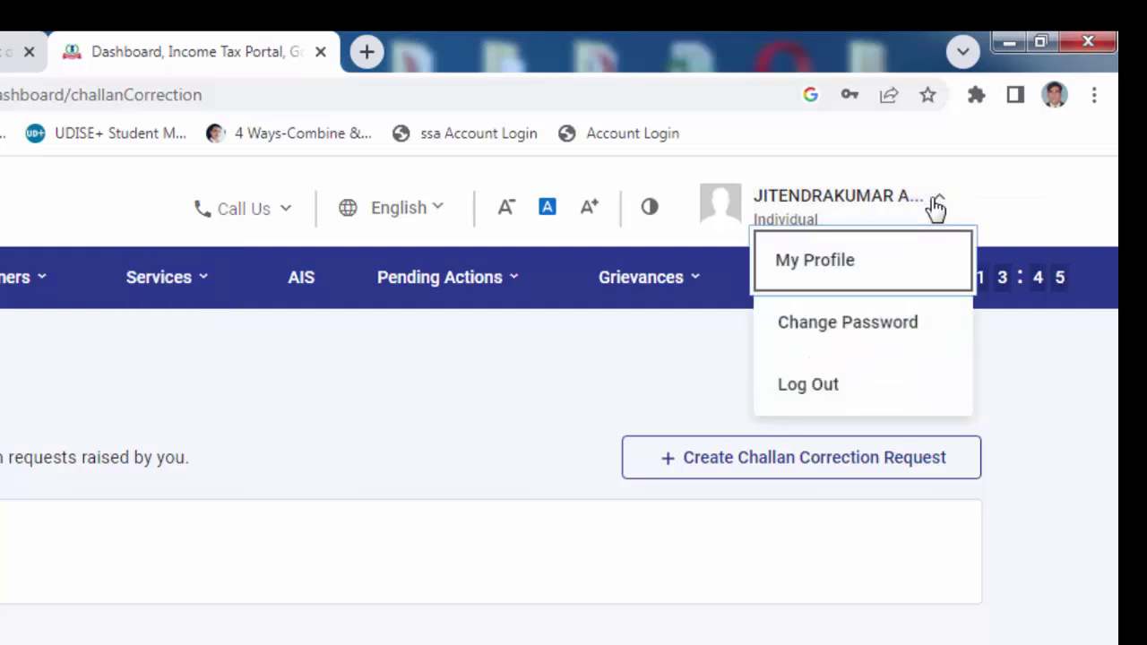
pyautogui.click(878, 206)
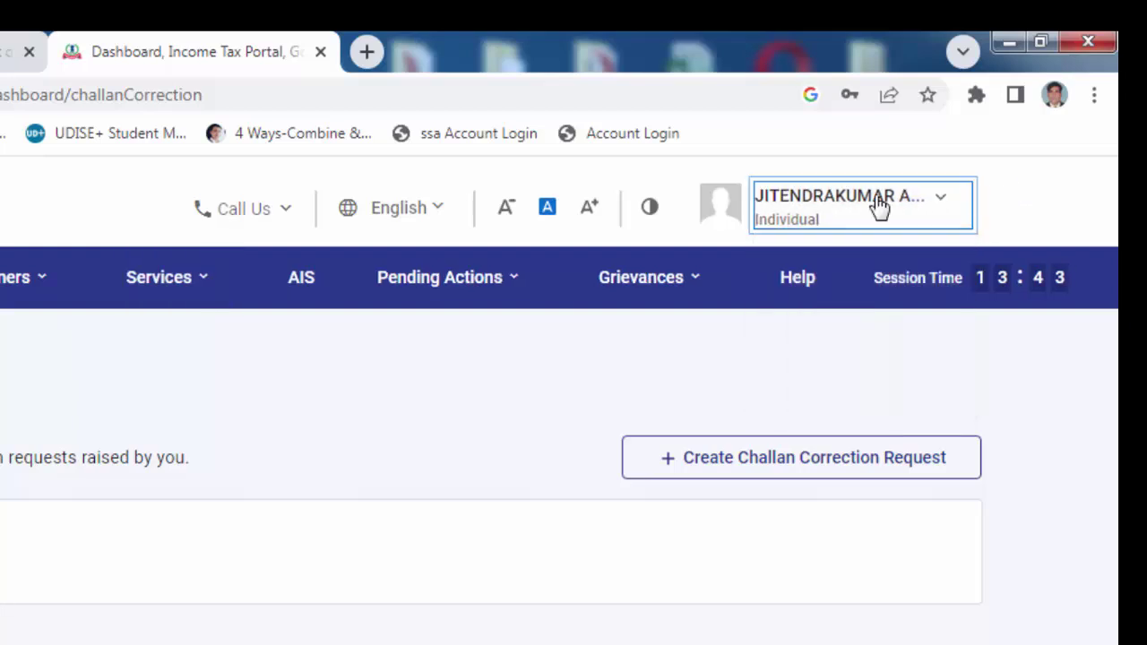
pyautogui.moveTo(0, 285)
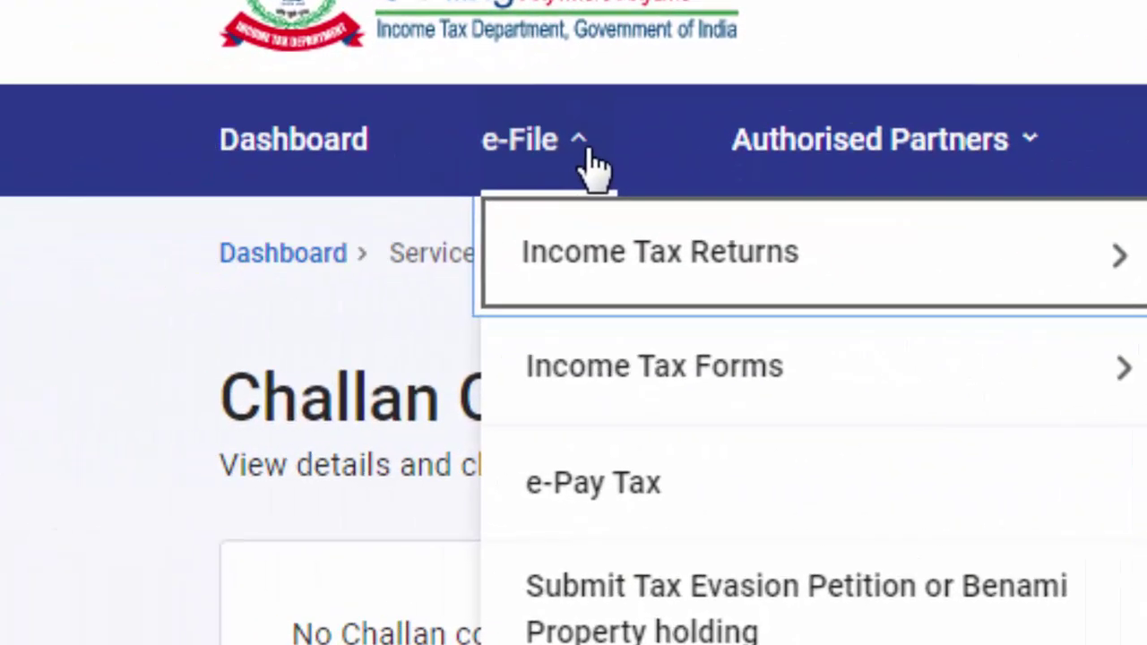
pyautogui.click(502, 184)
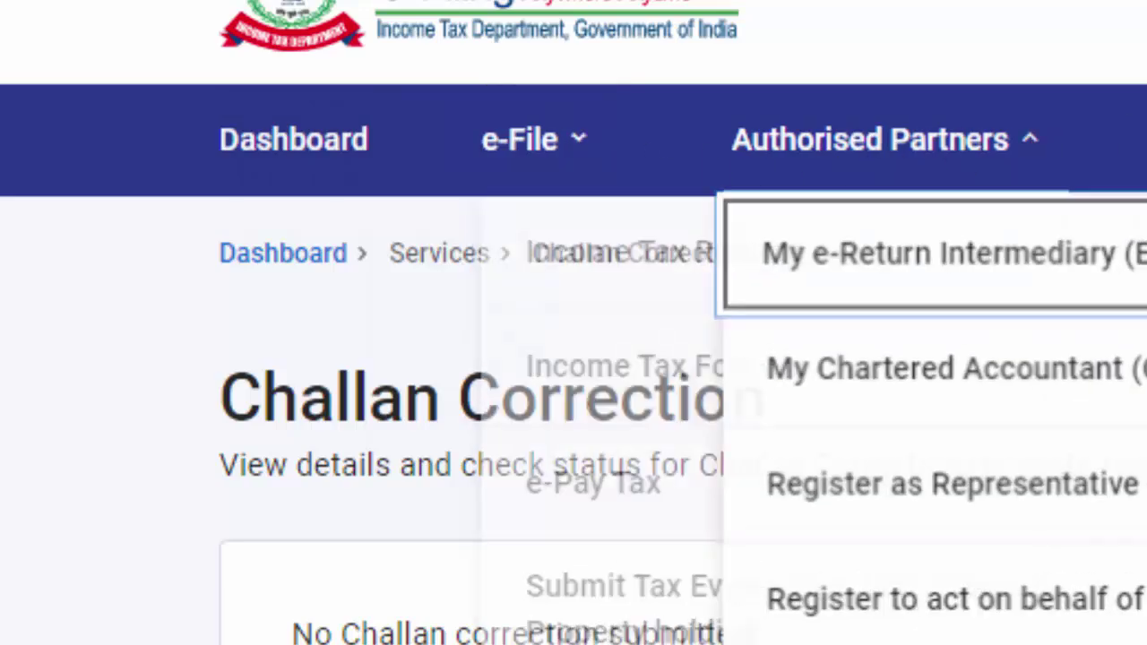
pyautogui.click(574, 189)
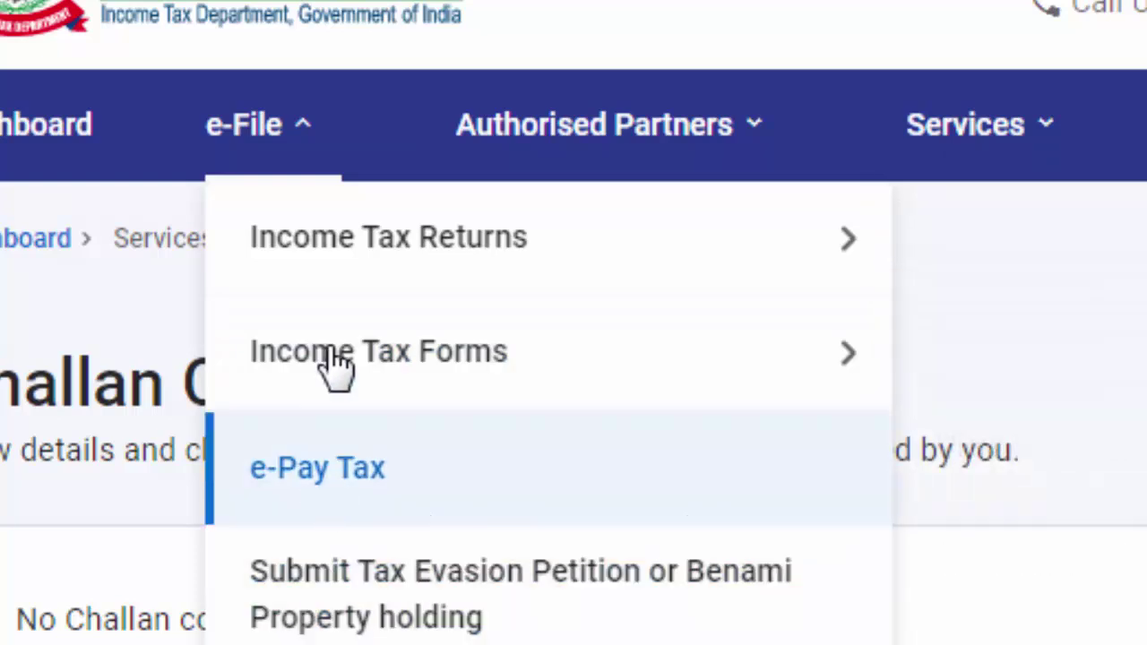
pyautogui.moveTo(377, 285)
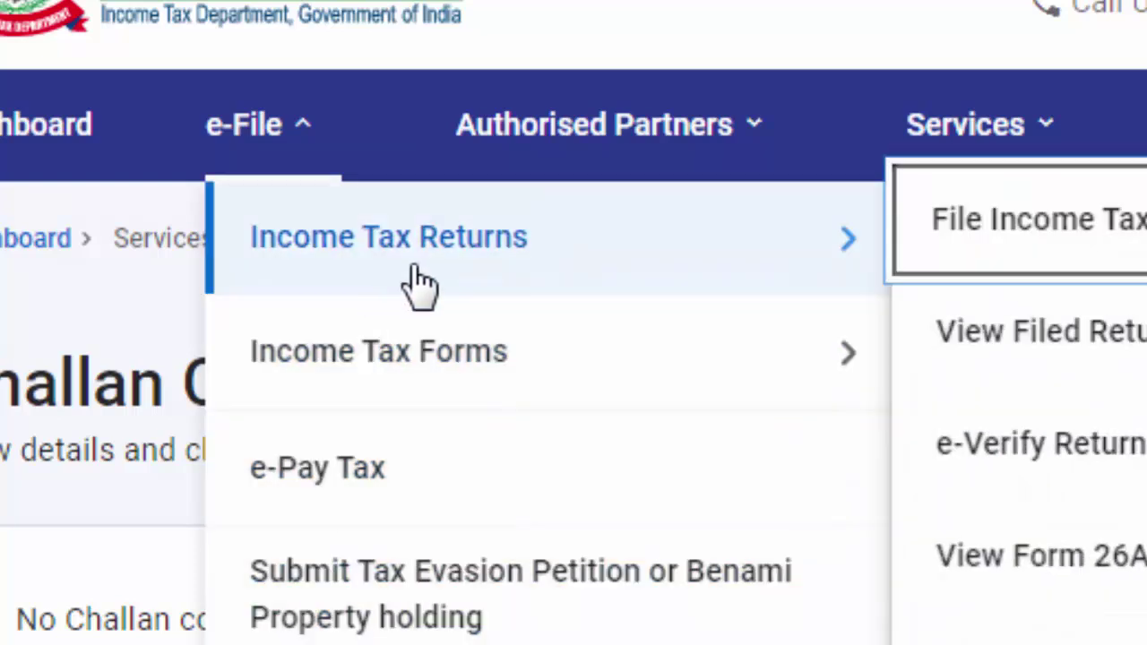
pyautogui.moveTo(351, 389)
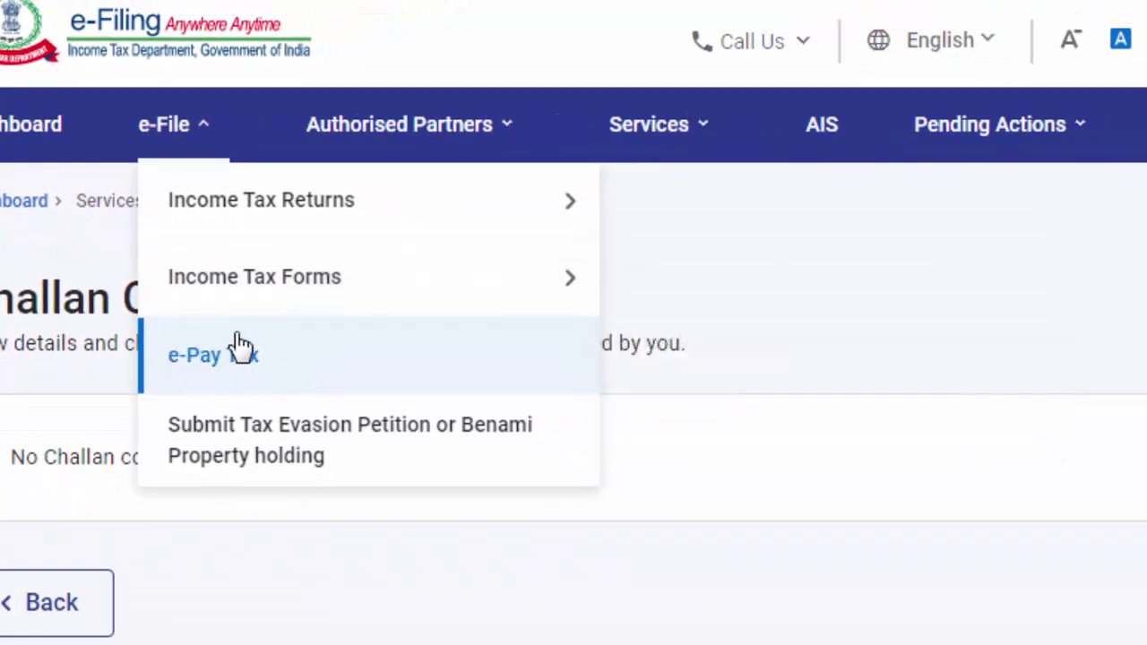
pyautogui.moveTo(254, 228)
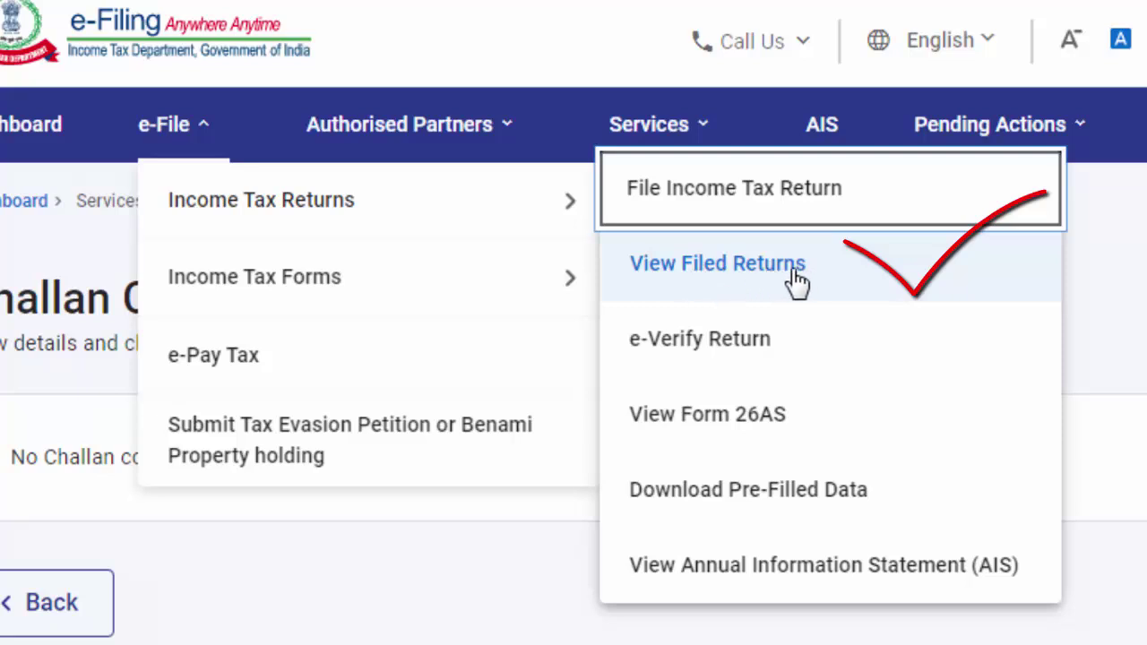
pyautogui.click(741, 283)
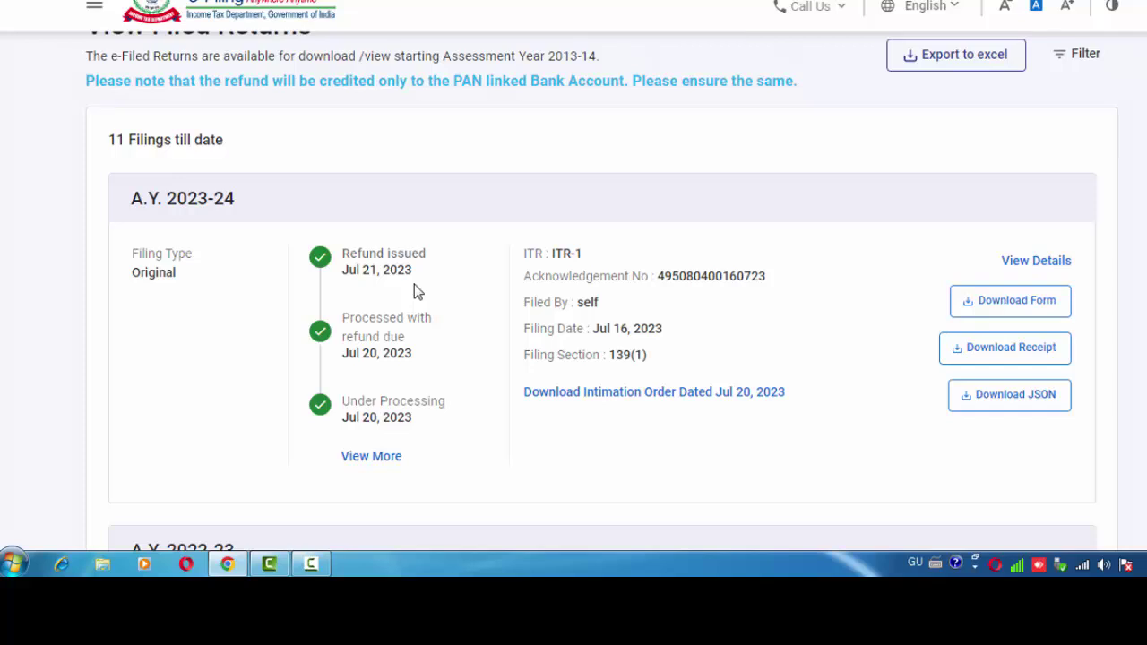
pyautogui.scroll(-3, 505, 327)
pyautogui.scroll(-1, 505, 330)
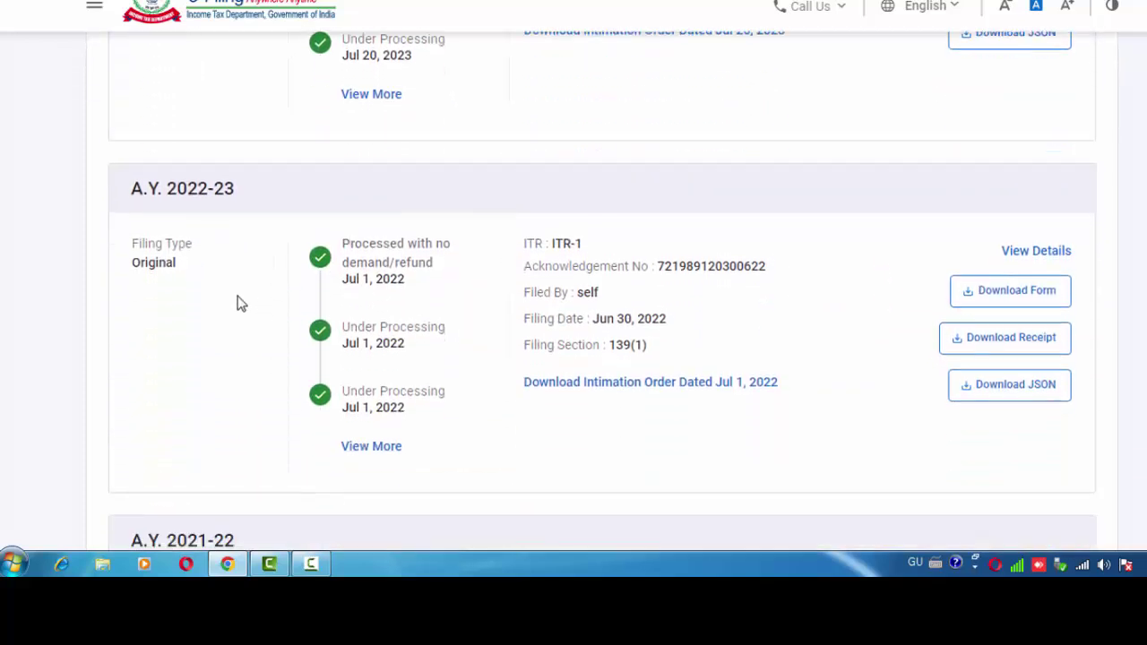
pyautogui.scroll(-4, 466, 312)
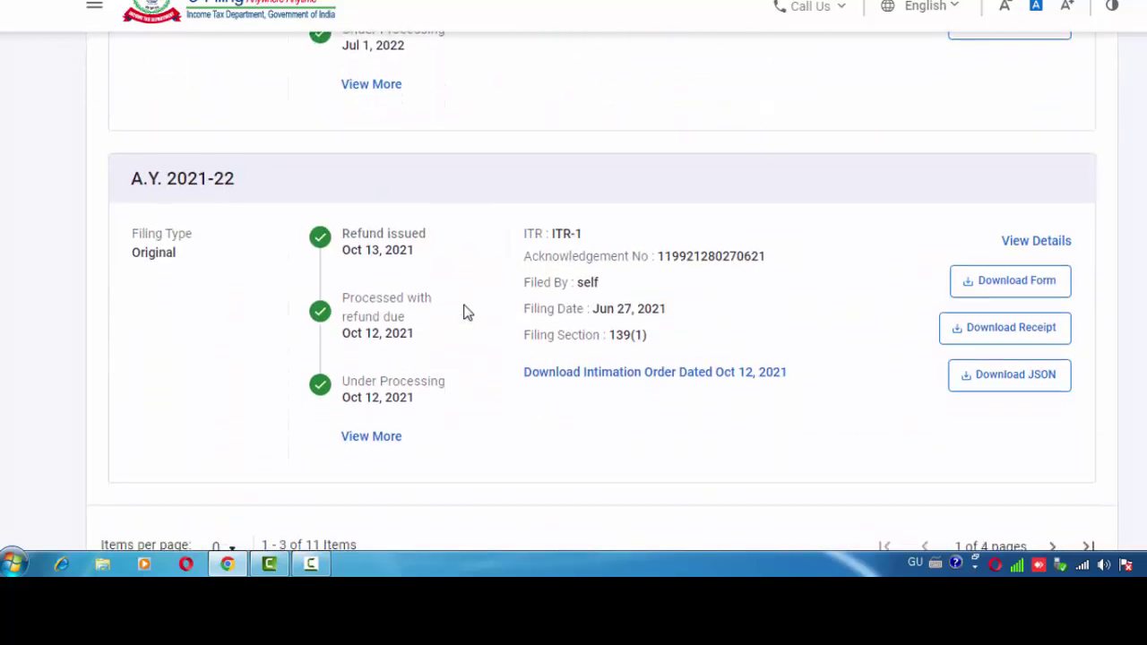
pyautogui.scroll(-2, 542, 316)
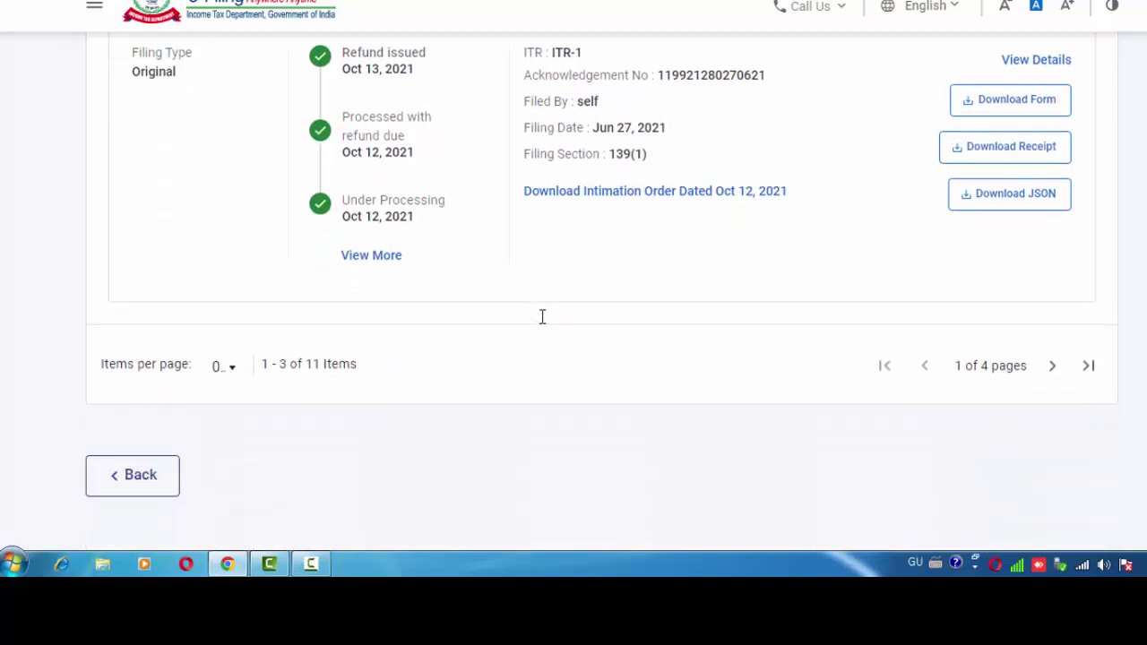
pyautogui.click(1053, 366)
pyautogui.scroll(-2, 595, 329)
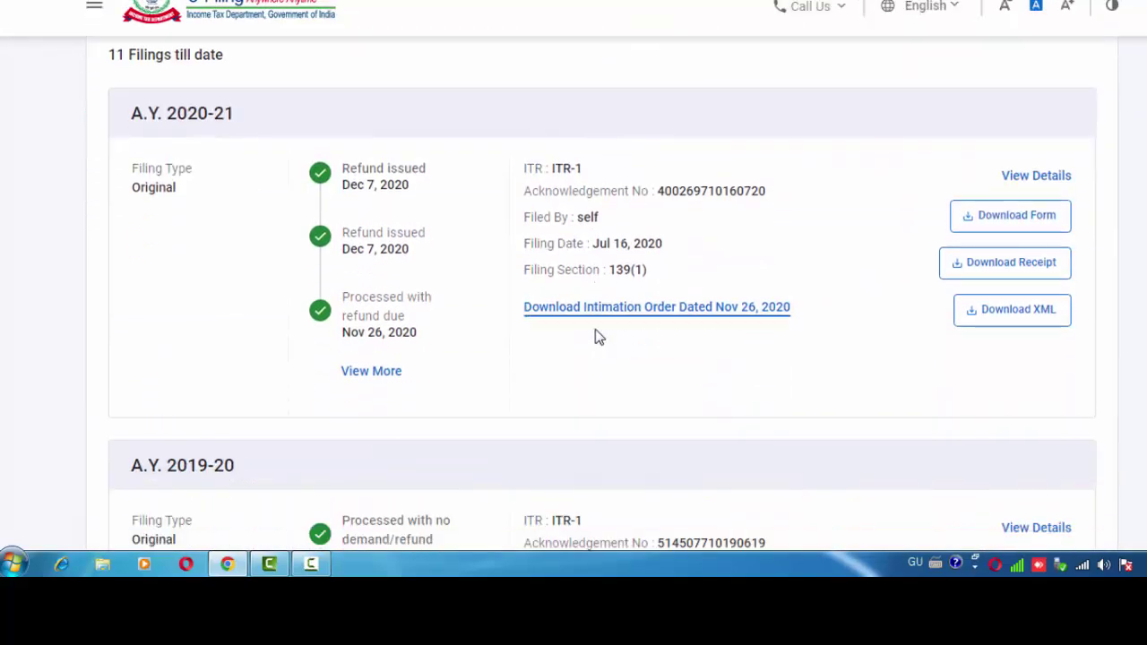
pyautogui.scroll(-5, 476, 256)
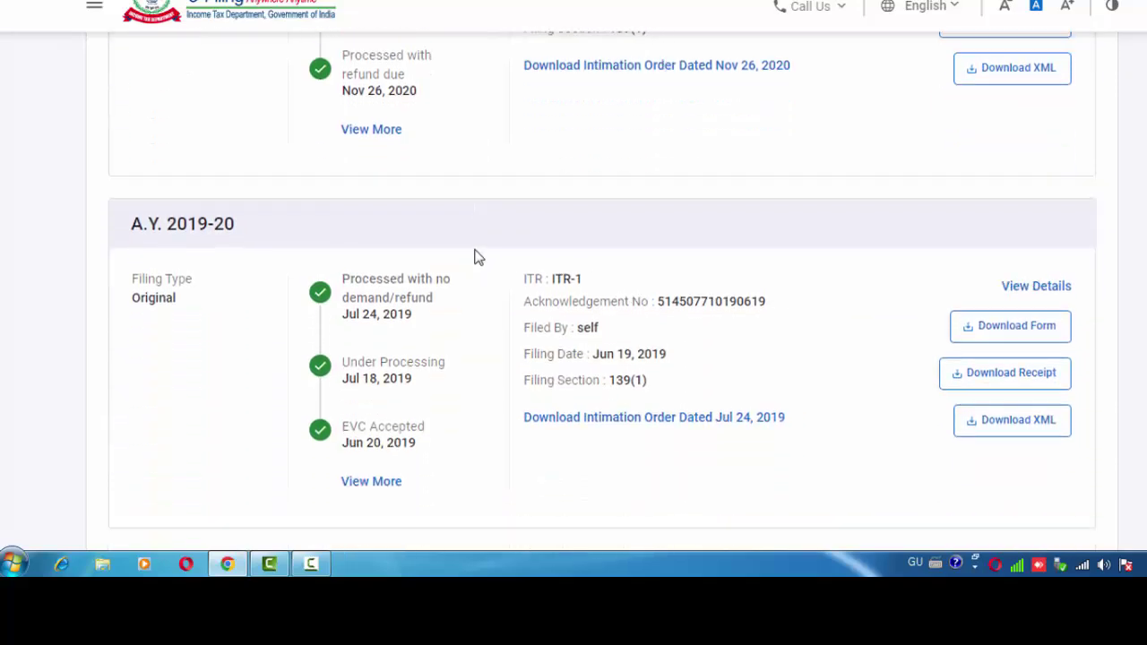
pyautogui.scroll(-4, 494, 328)
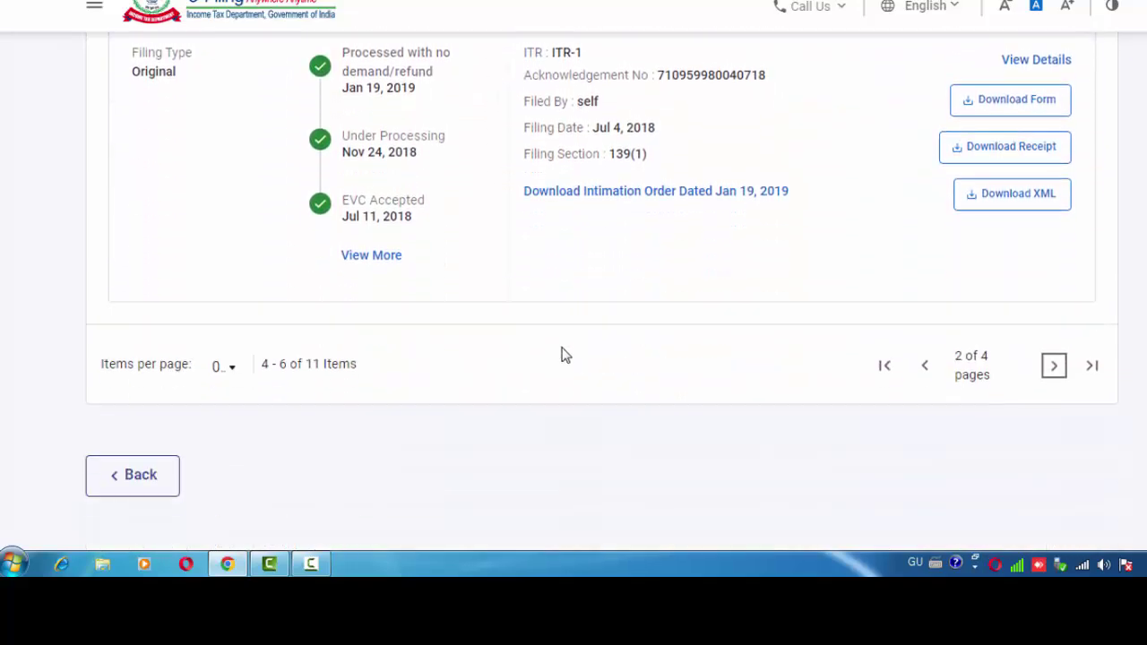
pyautogui.click(1056, 369)
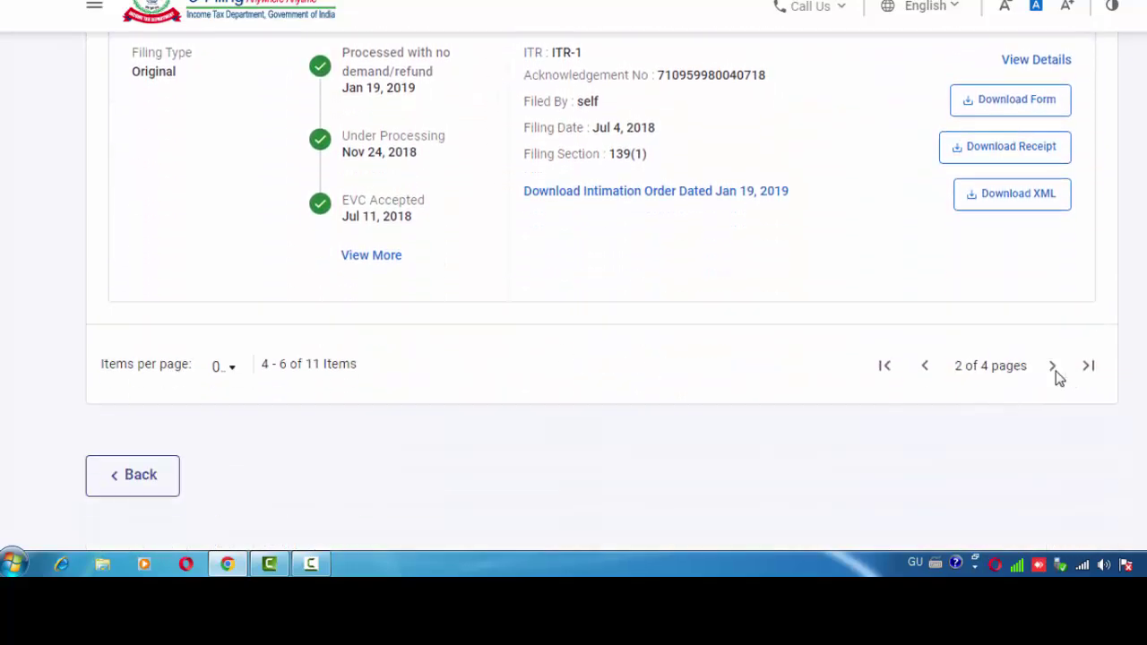
pyautogui.scroll(-5, 708, 379)
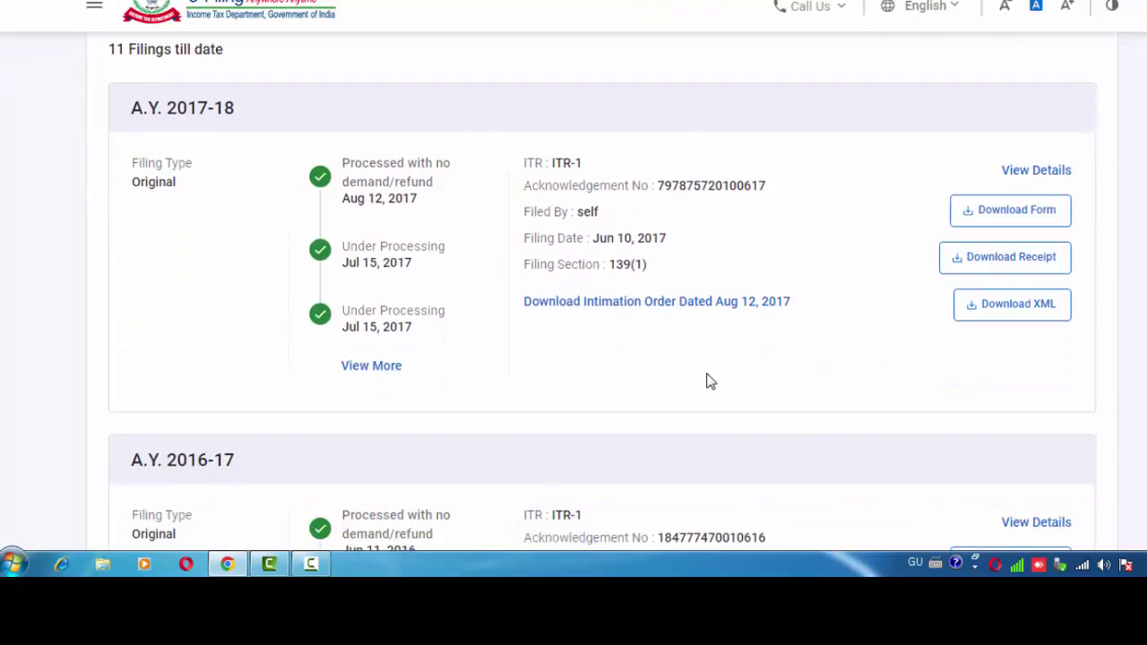
pyautogui.scroll(-6, 708, 381)
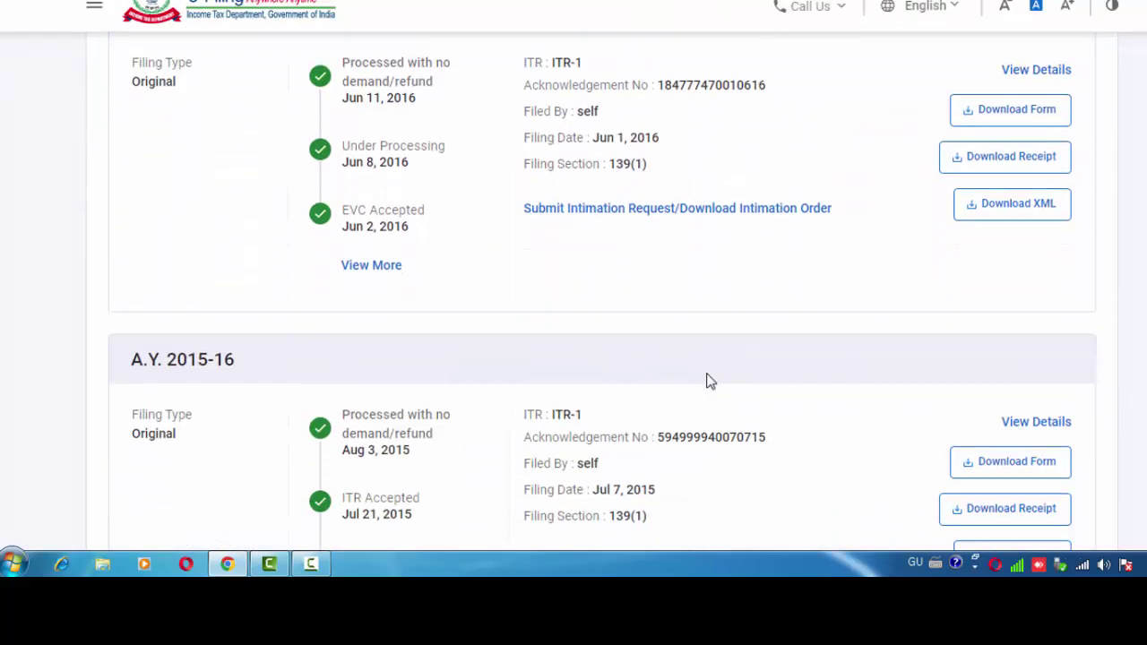
pyautogui.scroll(-1, 708, 381)
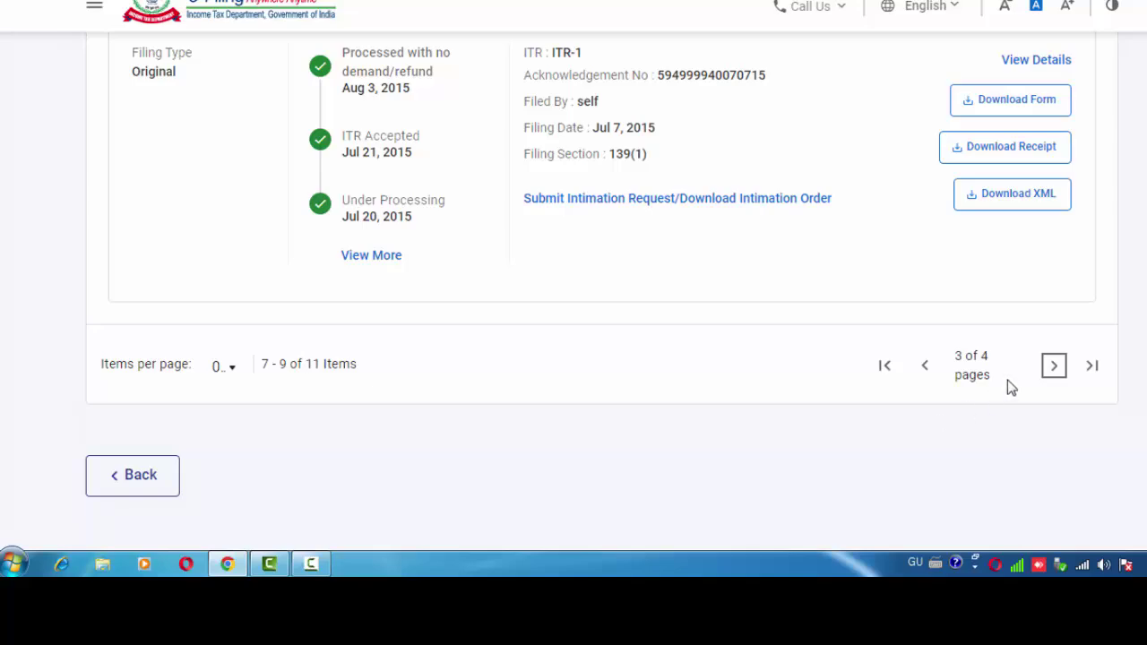
pyautogui.click(1054, 365)
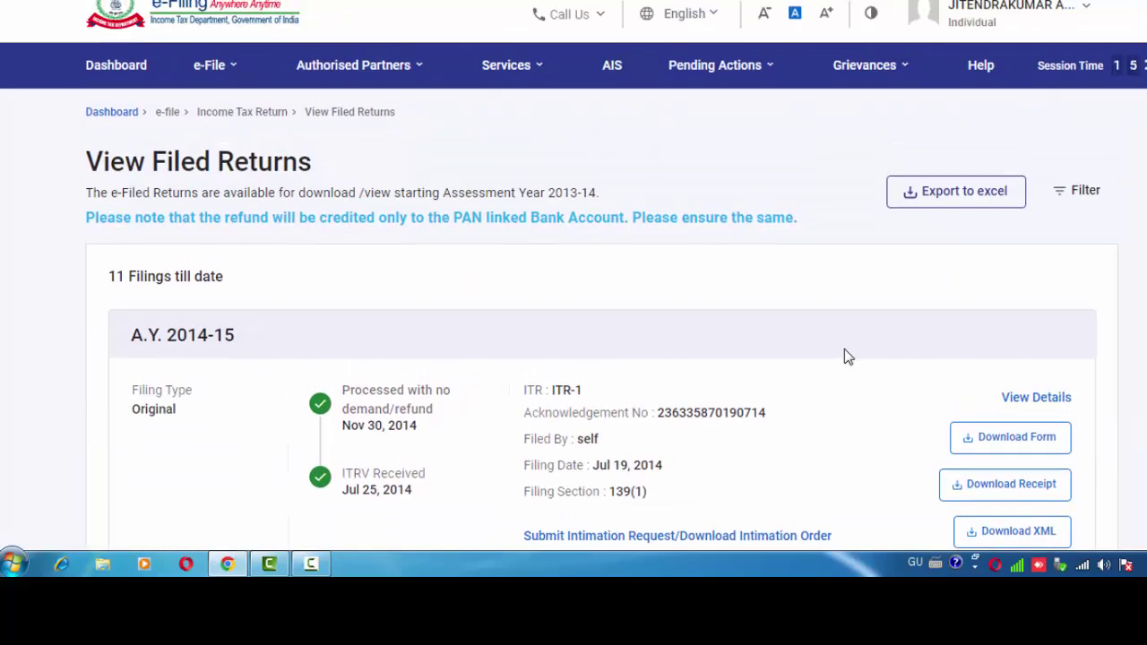
pyautogui.scroll(-4, 832, 351)
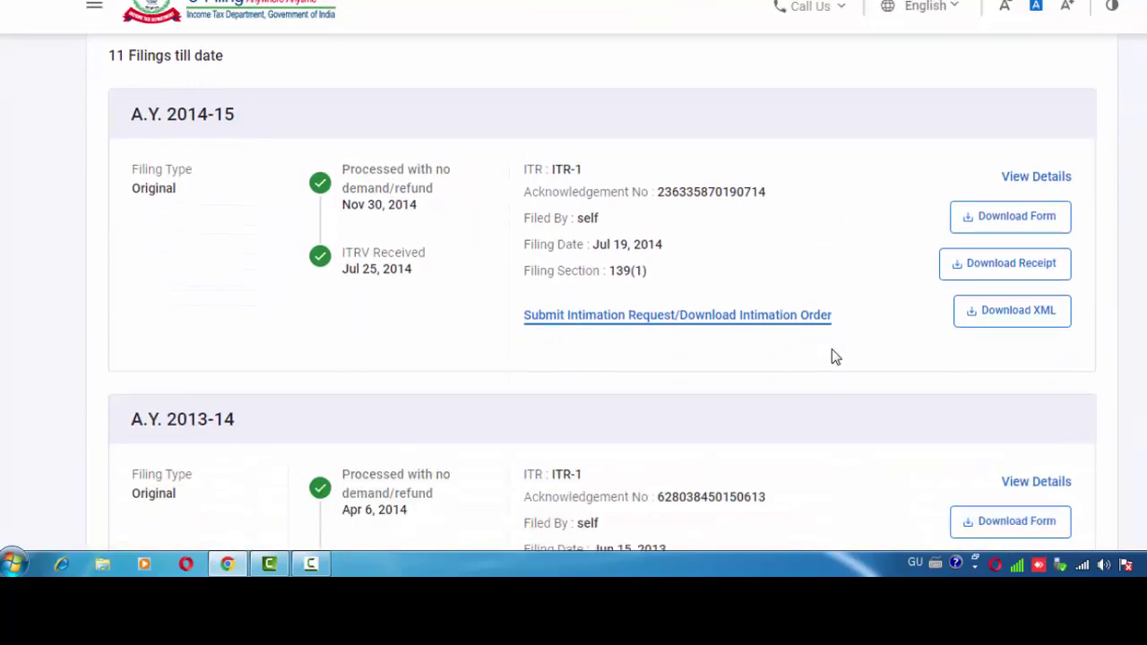
pyautogui.scroll(-4, 832, 355)
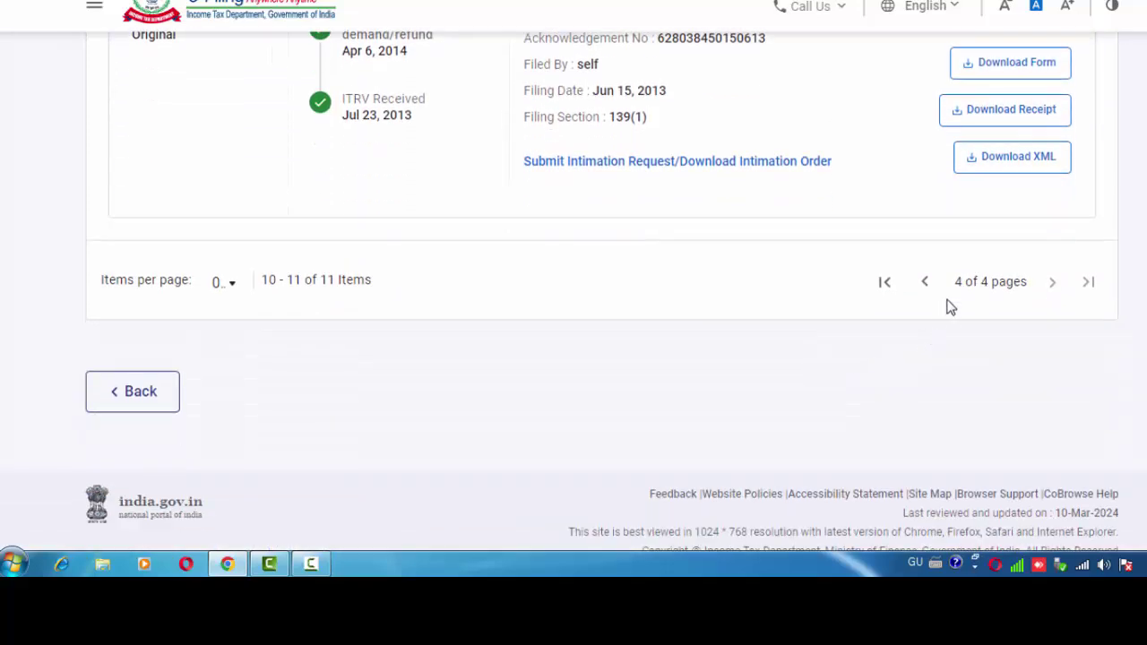
pyautogui.click(925, 283)
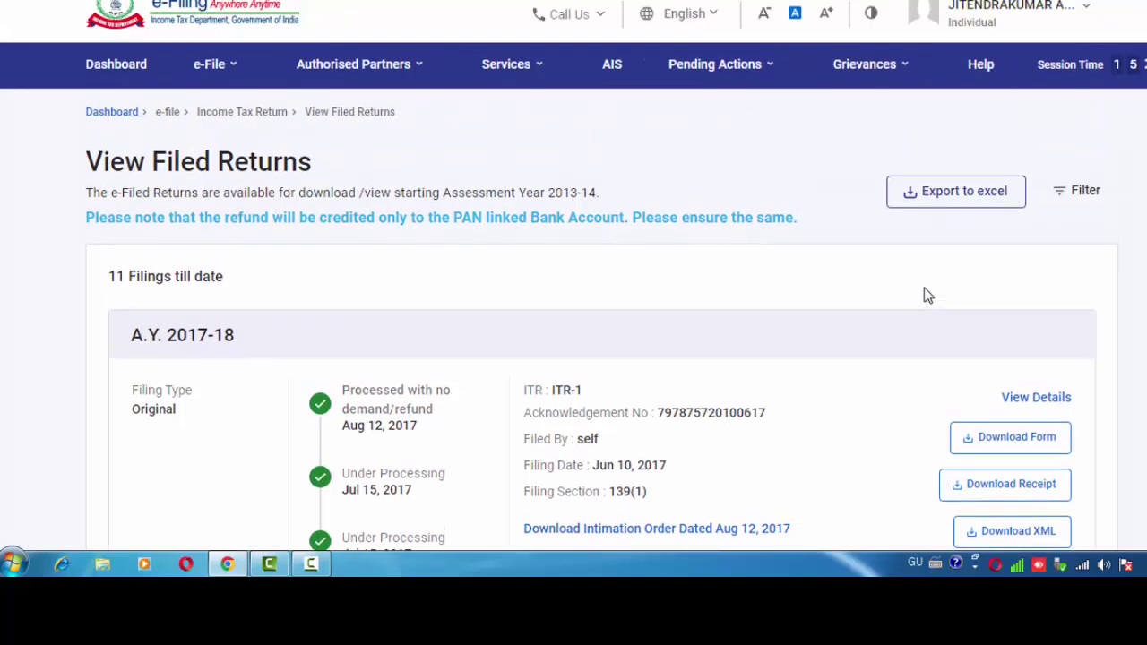
pyautogui.scroll(-2, 903, 291)
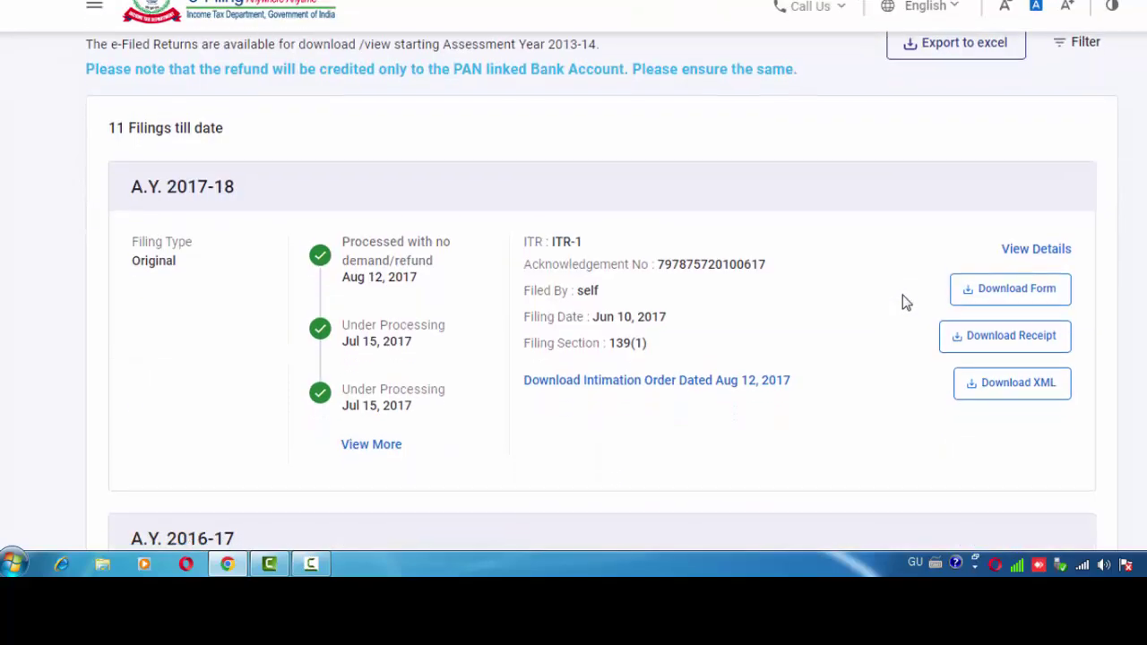
pyautogui.scroll(-2, 905, 341)
pyautogui.scroll(-3, 908, 404)
pyautogui.scroll(-5, 948, 425)
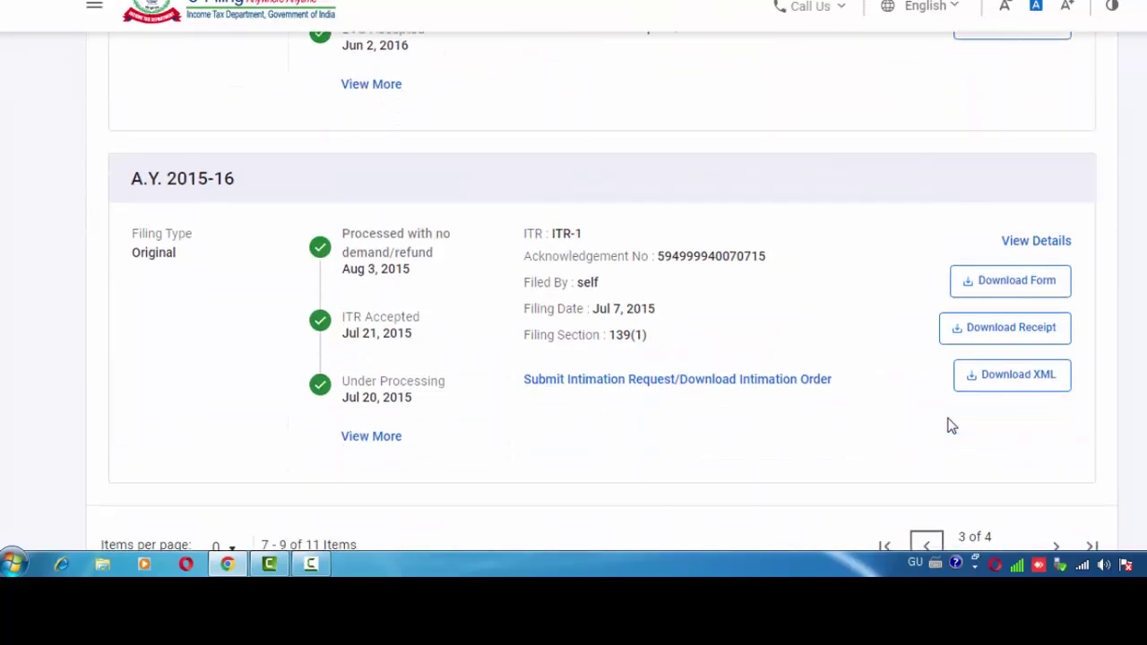
pyautogui.click(929, 376)
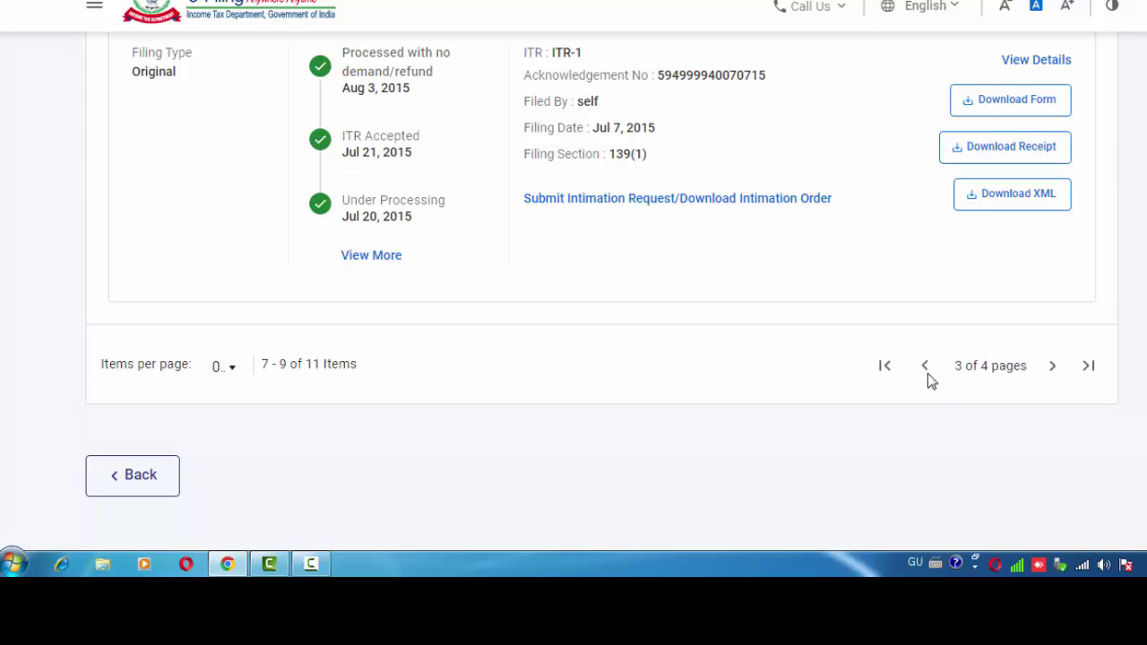
pyautogui.scroll(-3, 903, 381)
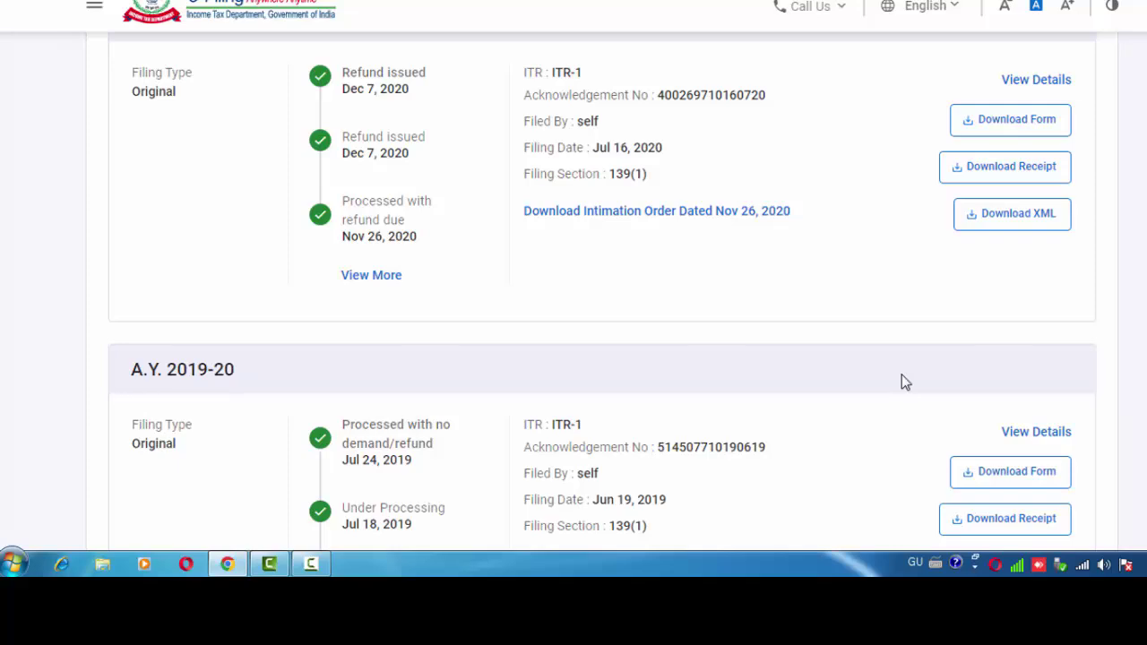
pyautogui.scroll(-2, 902, 374)
pyautogui.scroll(-3, 927, 440)
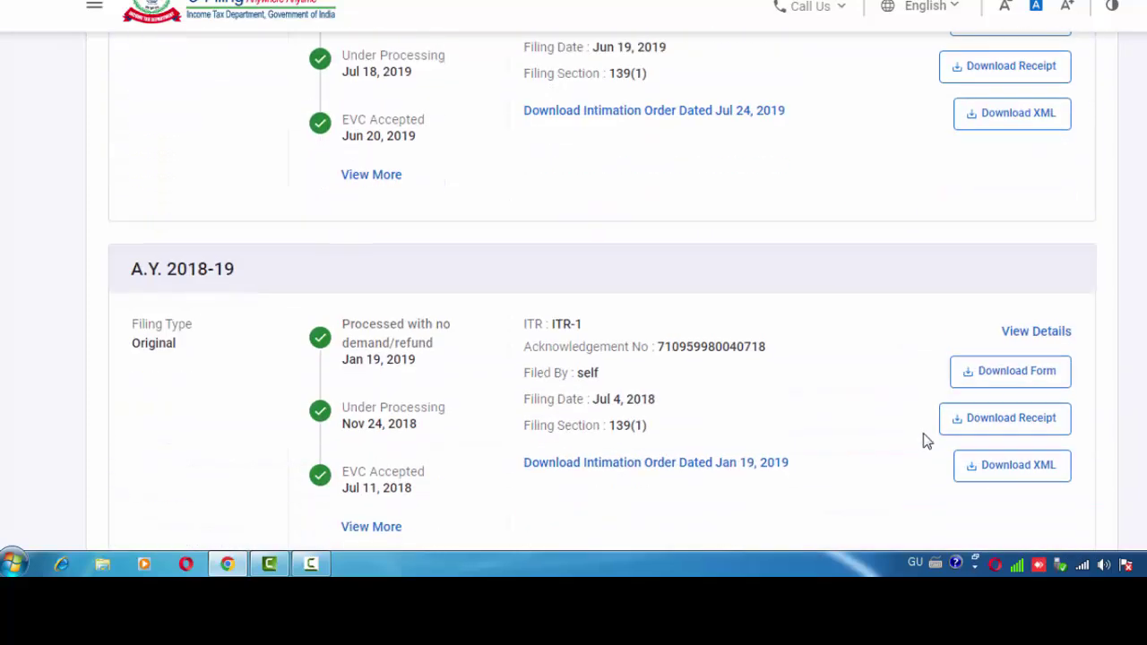
pyautogui.scroll(-2, 941, 448)
pyautogui.click(929, 381)
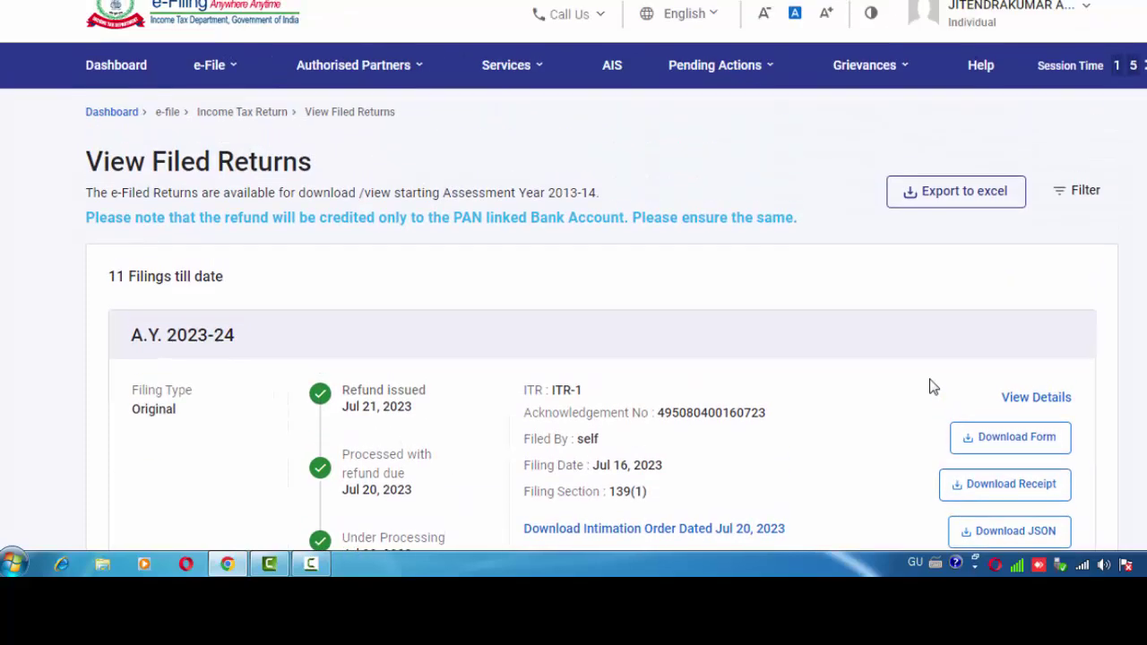
# Download the acknowledgement receipt from the A.Y. 2023-24 return card.
pyautogui.scroll(-2, 470, 387)
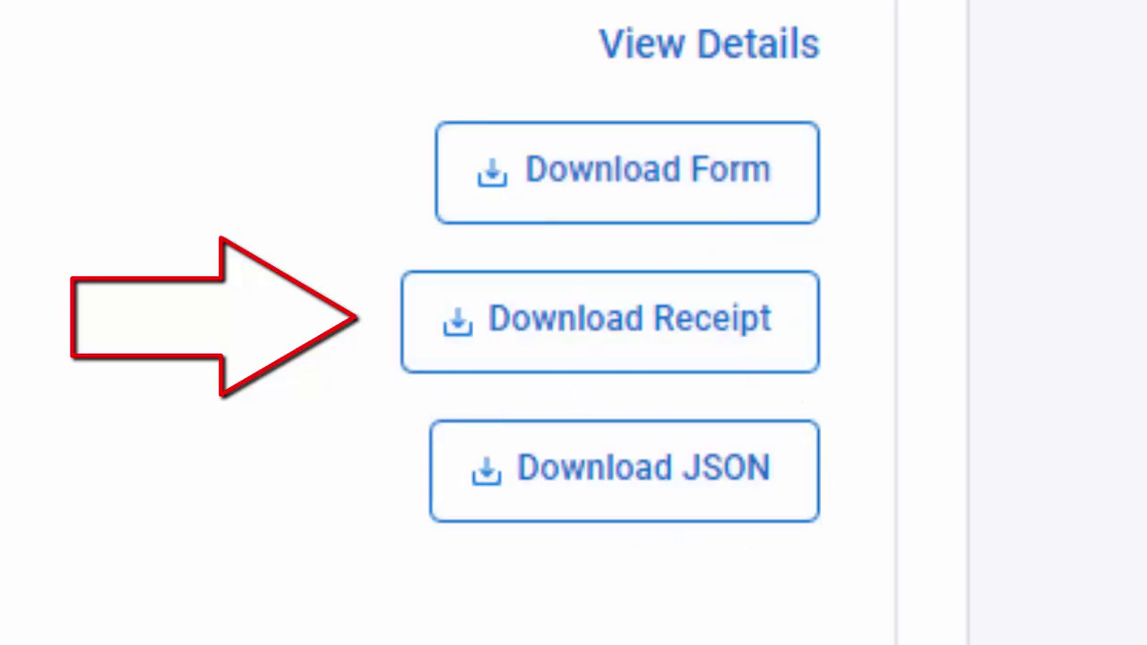
pyautogui.click(574, 342)
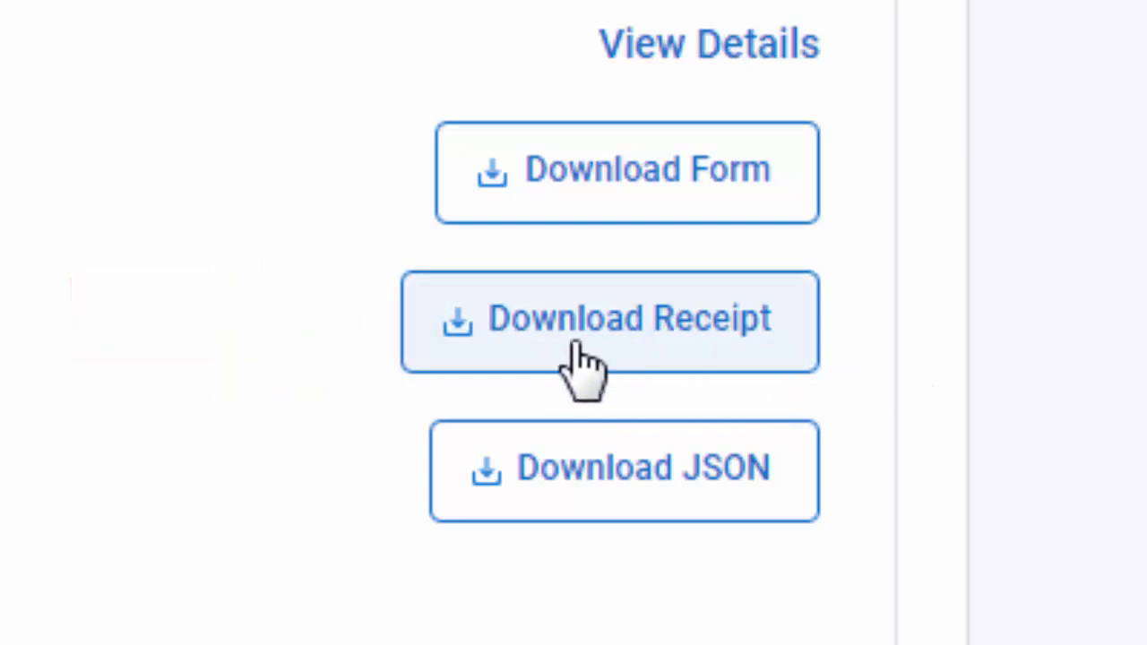
pyautogui.click(735, 324)
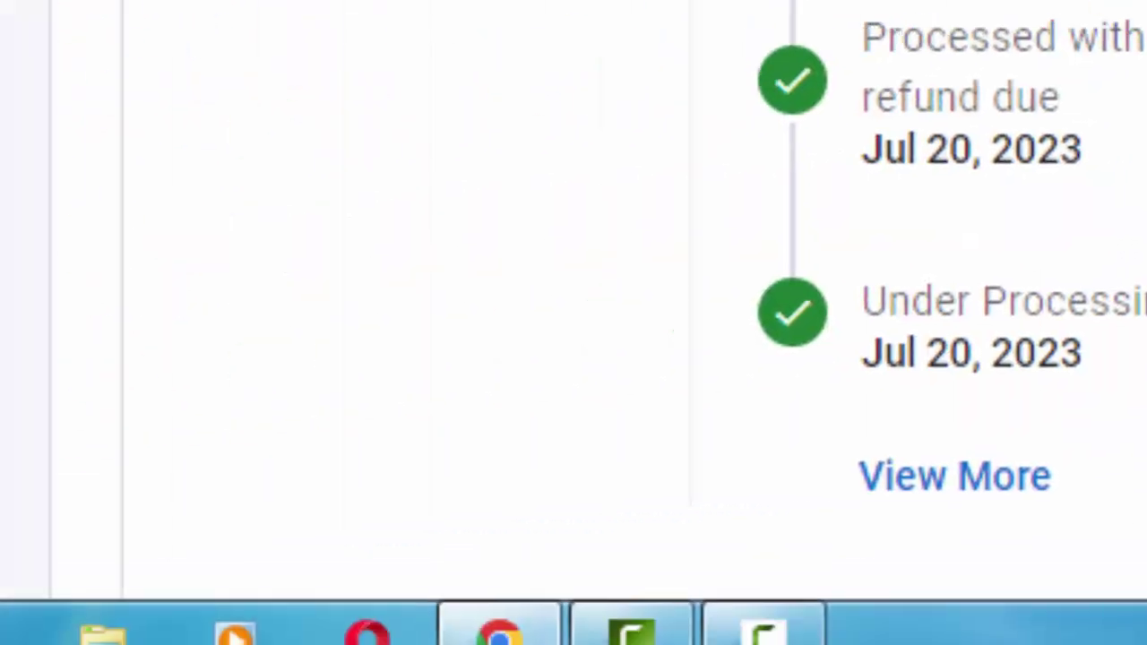
pyautogui.scroll(-2, 645, 384)
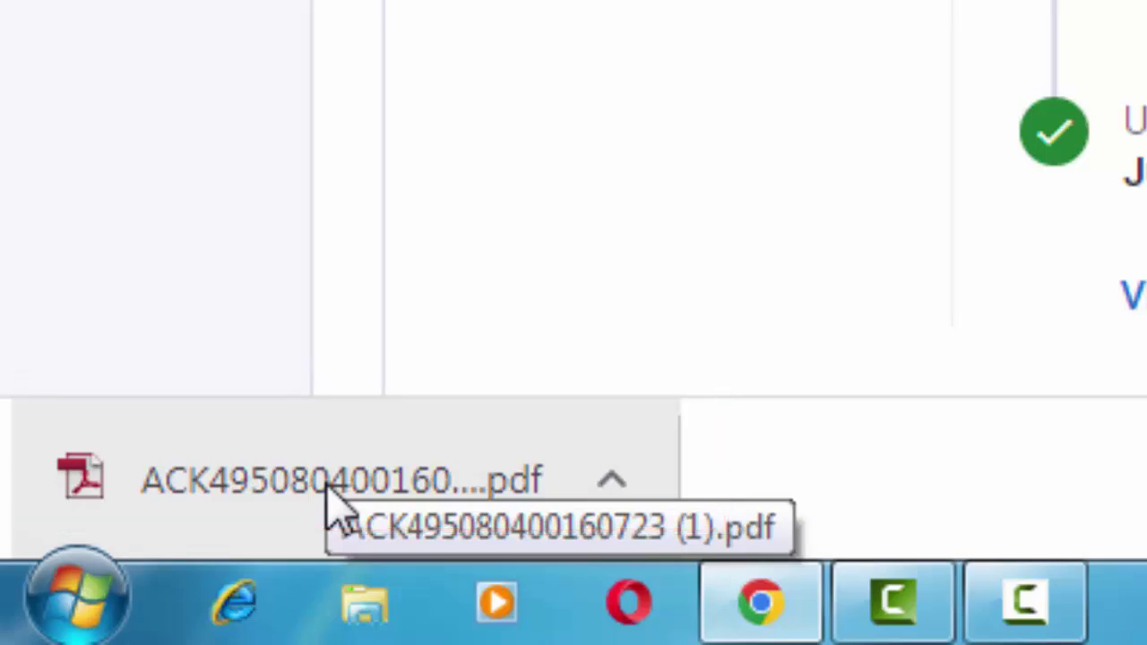
# Open the downloaded A.Y. 2023-24 acknowledgement PDF, scroll through it, then close its tab.
pyautogui.click(306, 502)
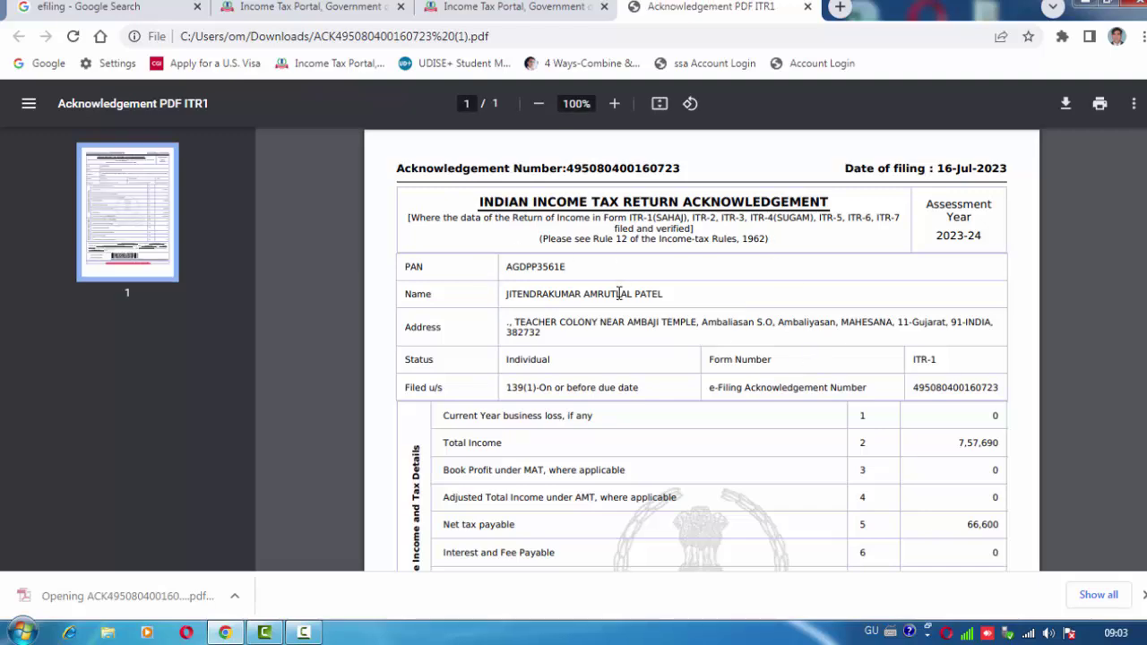
pyautogui.scroll(-5, 722, 309)
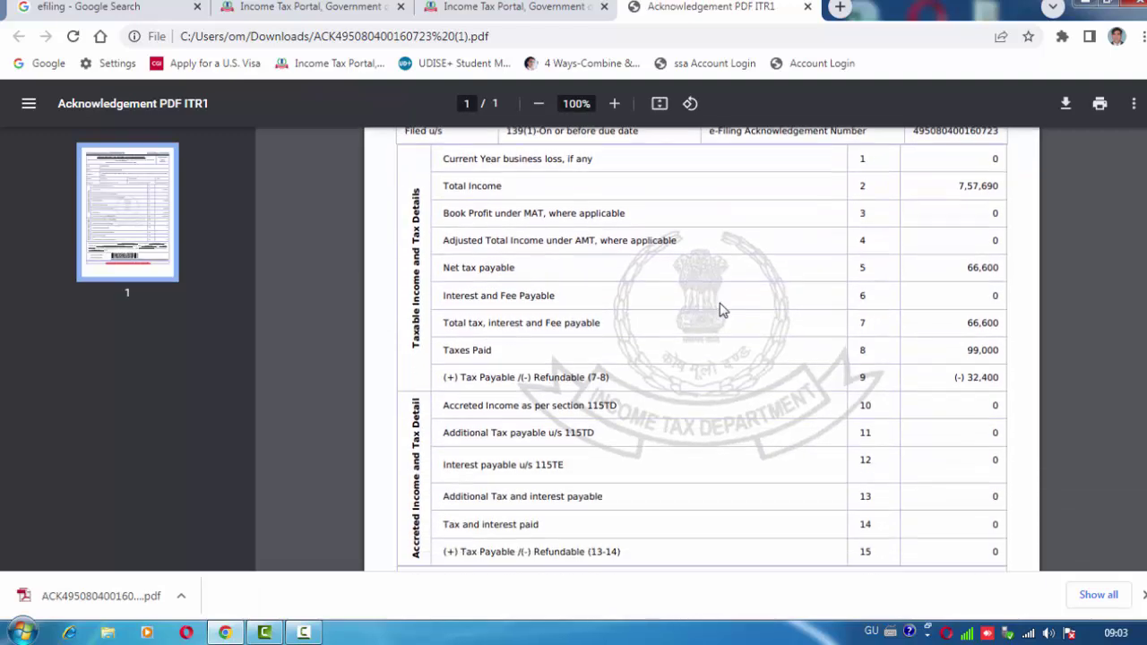
pyautogui.scroll(5, 722, 310)
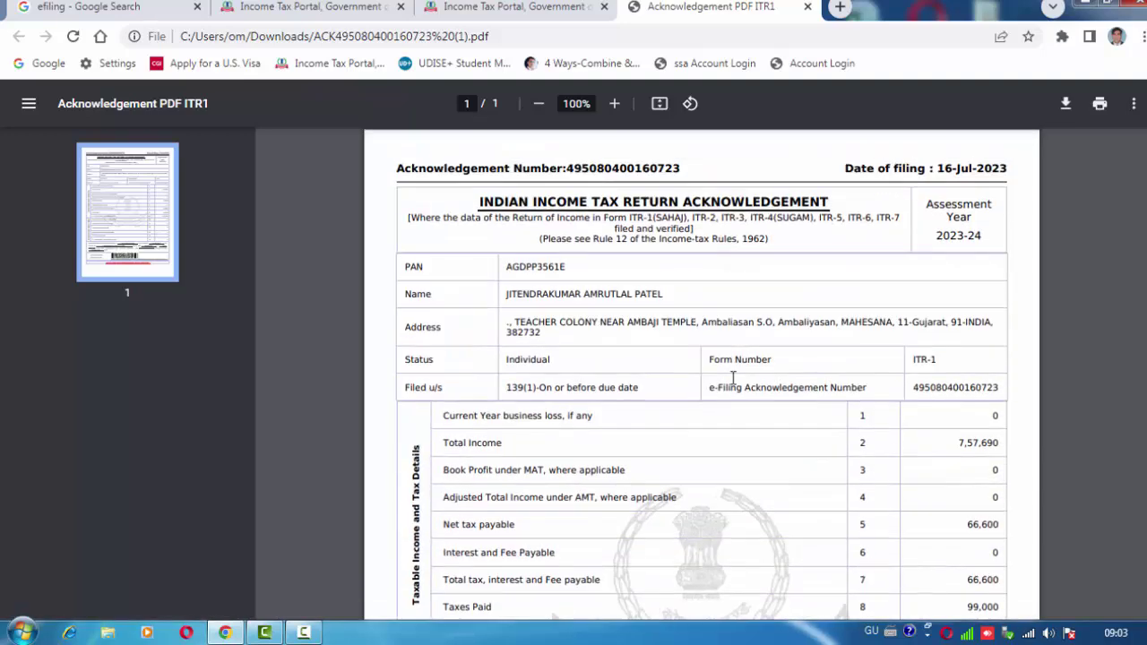
pyautogui.scroll(-5, 899, 327)
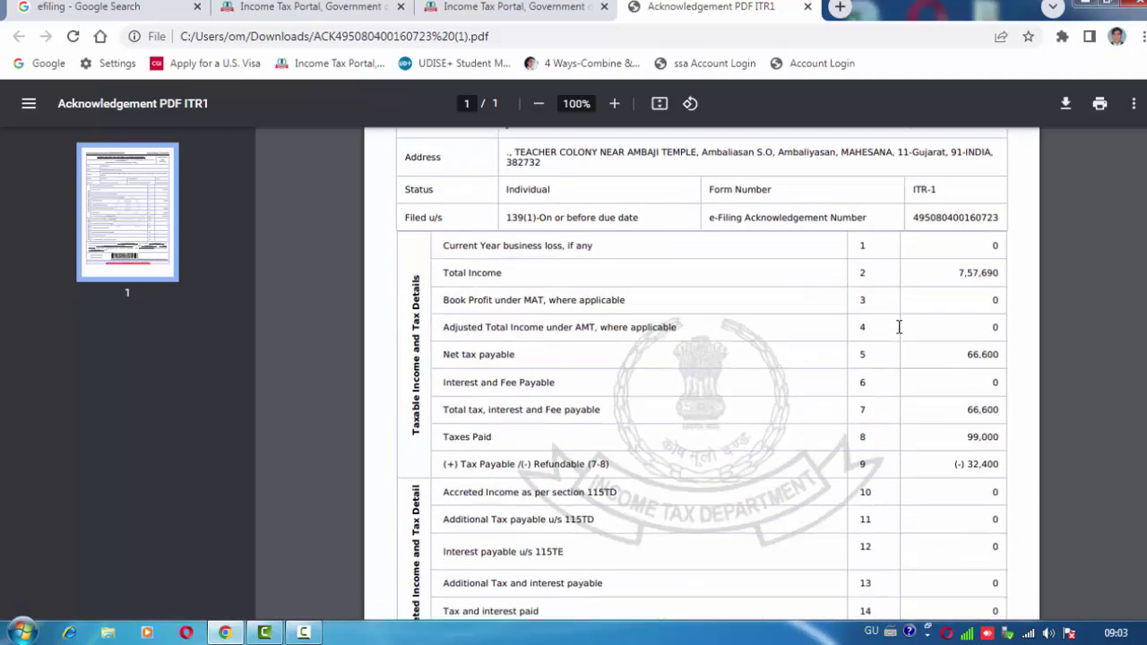
pyautogui.click(807, 7)
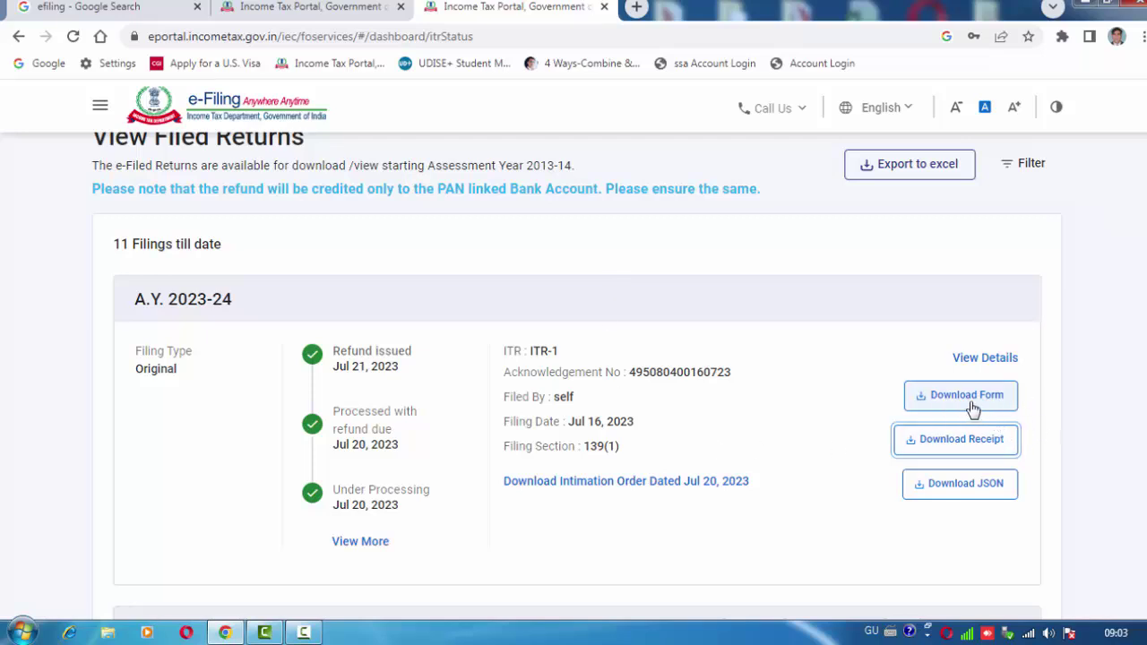
# Download the A.Y. 2023-24 ITR-1 form and open the PDF from the download bar.
pyautogui.click(962, 408)
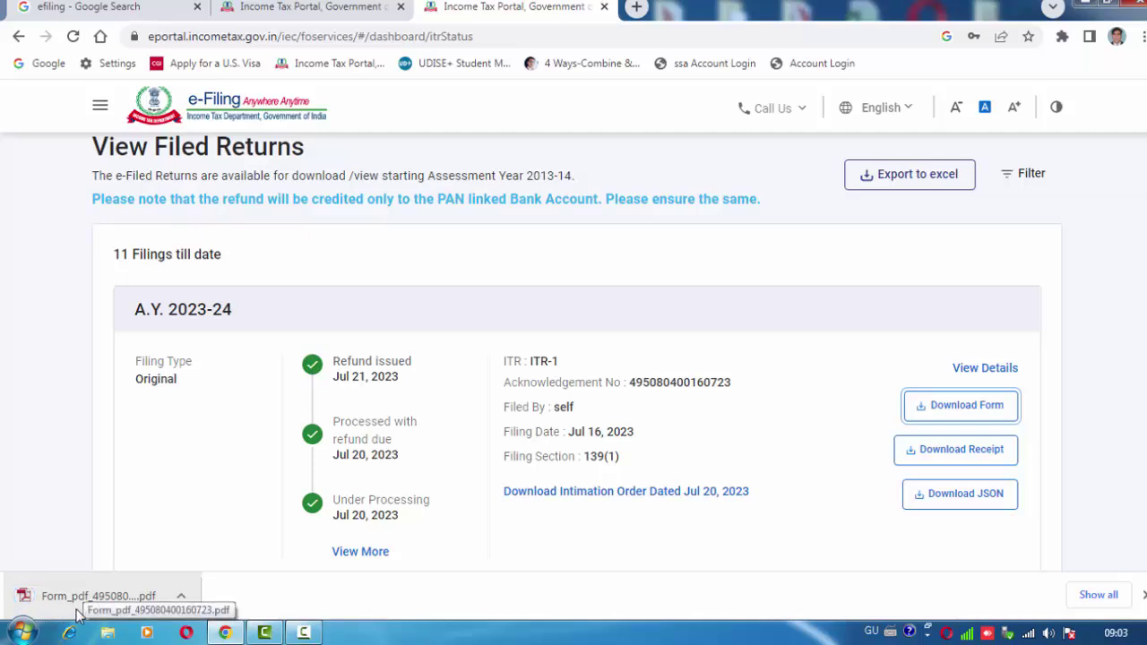
pyautogui.click(77, 608)
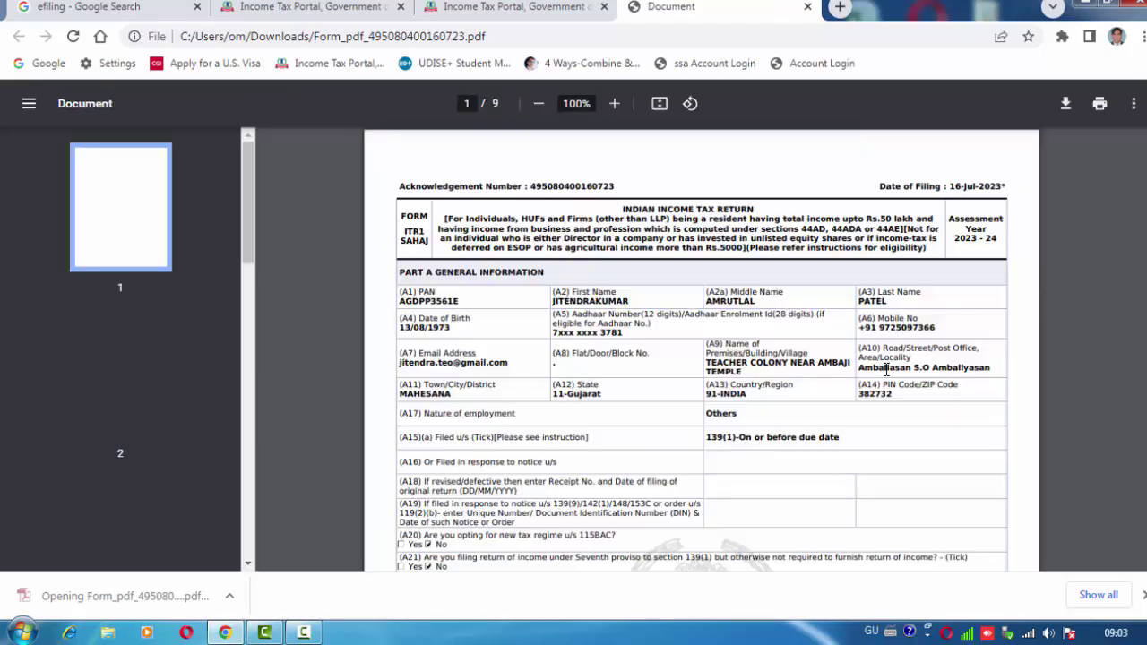
# Scroll through all nine pages of the ITR-1 form PDF, then close its tab.
pyautogui.scroll(-8, 771, 356)
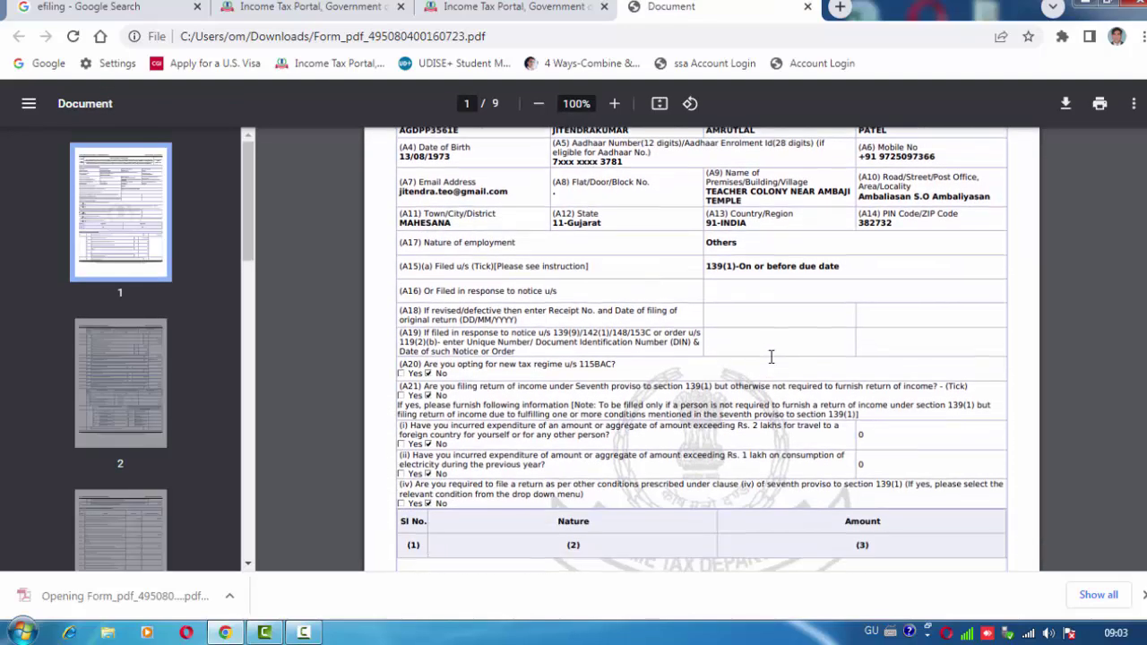
pyautogui.scroll(-10, 771, 357)
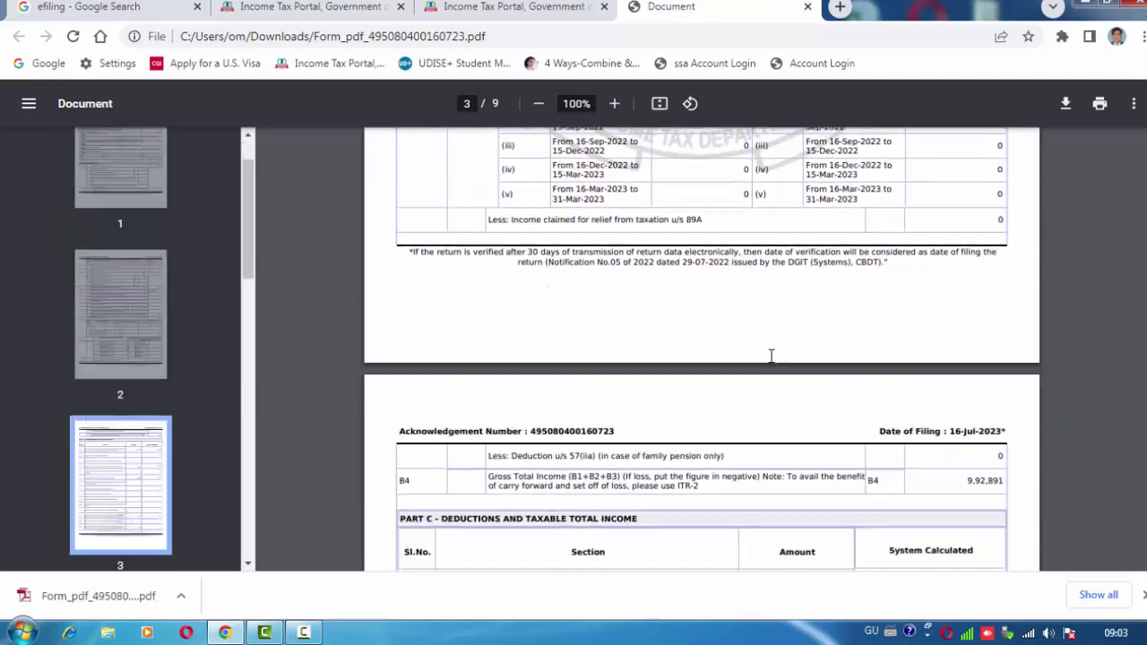
pyautogui.scroll(-10, 771, 357)
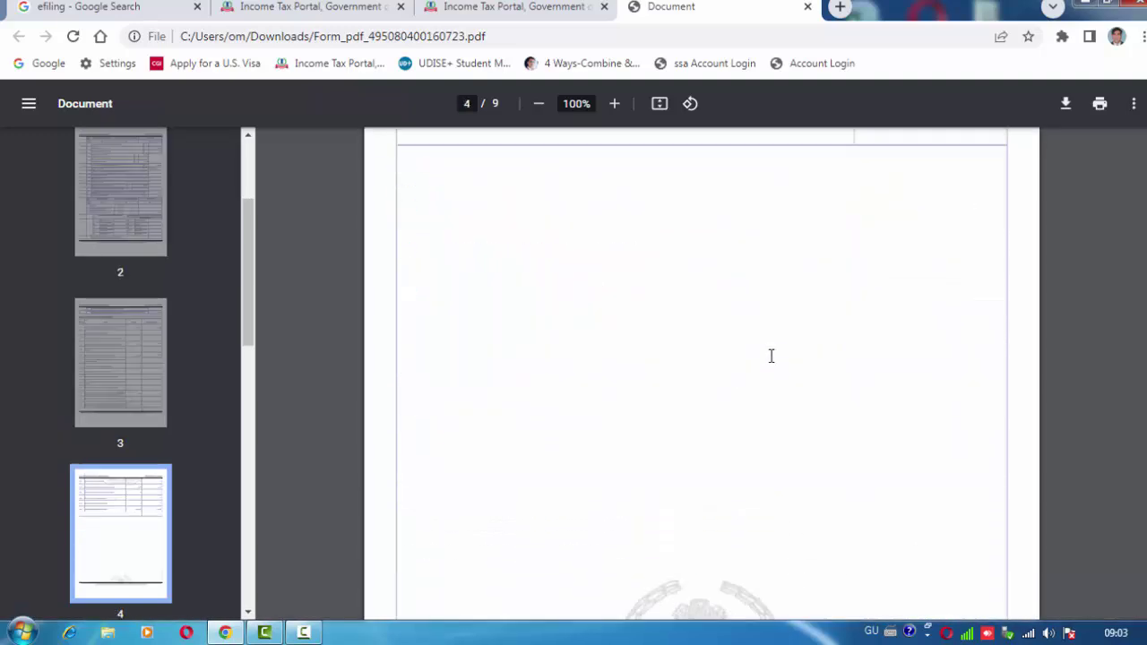
pyautogui.scroll(-10, 771, 356)
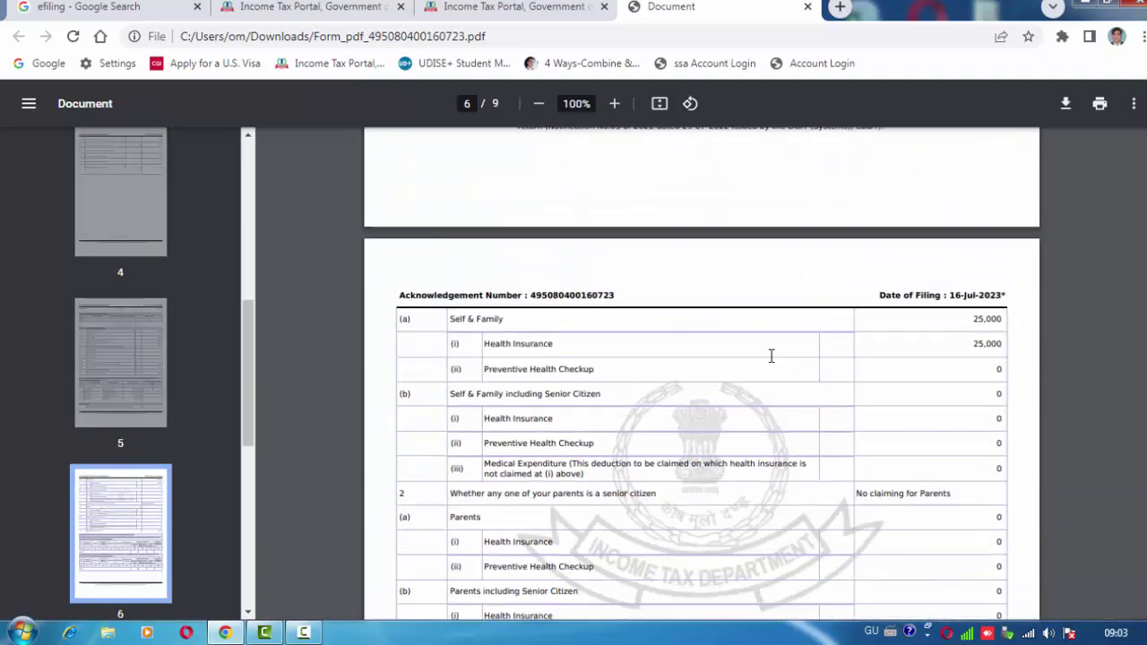
pyautogui.scroll(-10, 771, 357)
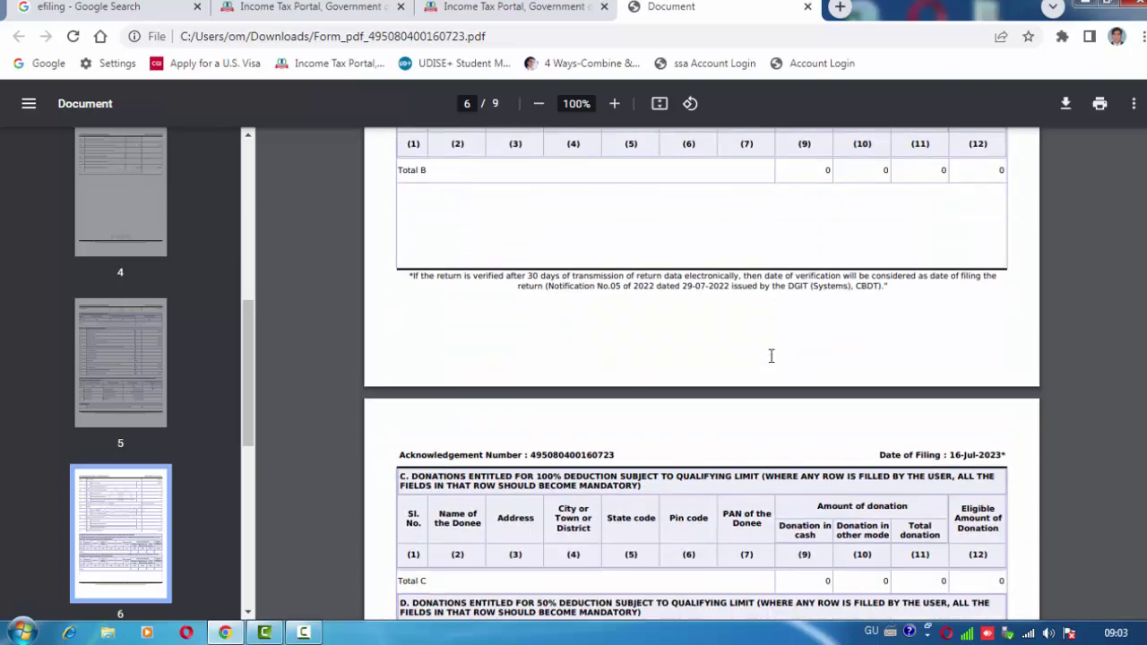
pyautogui.scroll(-10, 771, 357)
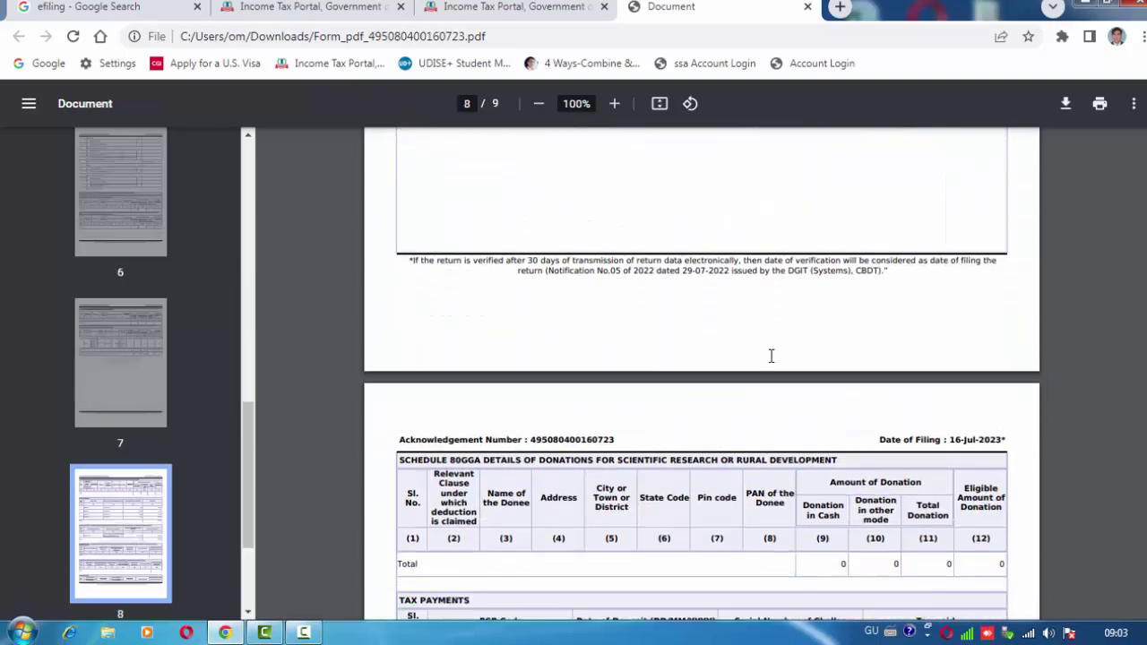
pyautogui.scroll(-10, 771, 356)
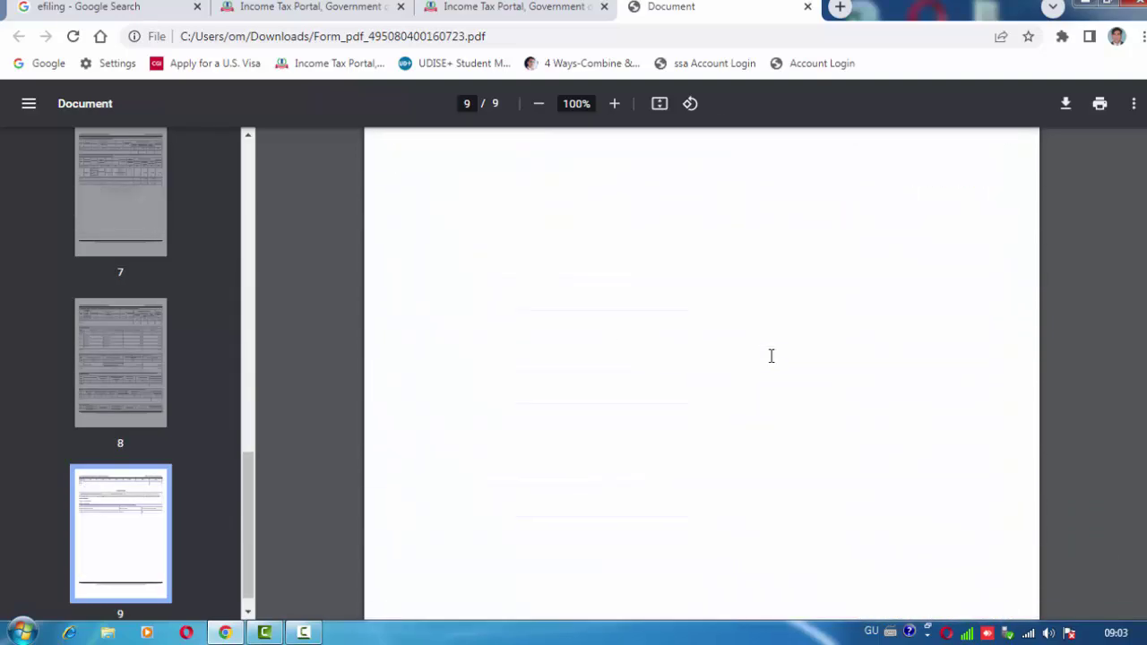
pyautogui.scroll(5, 771, 357)
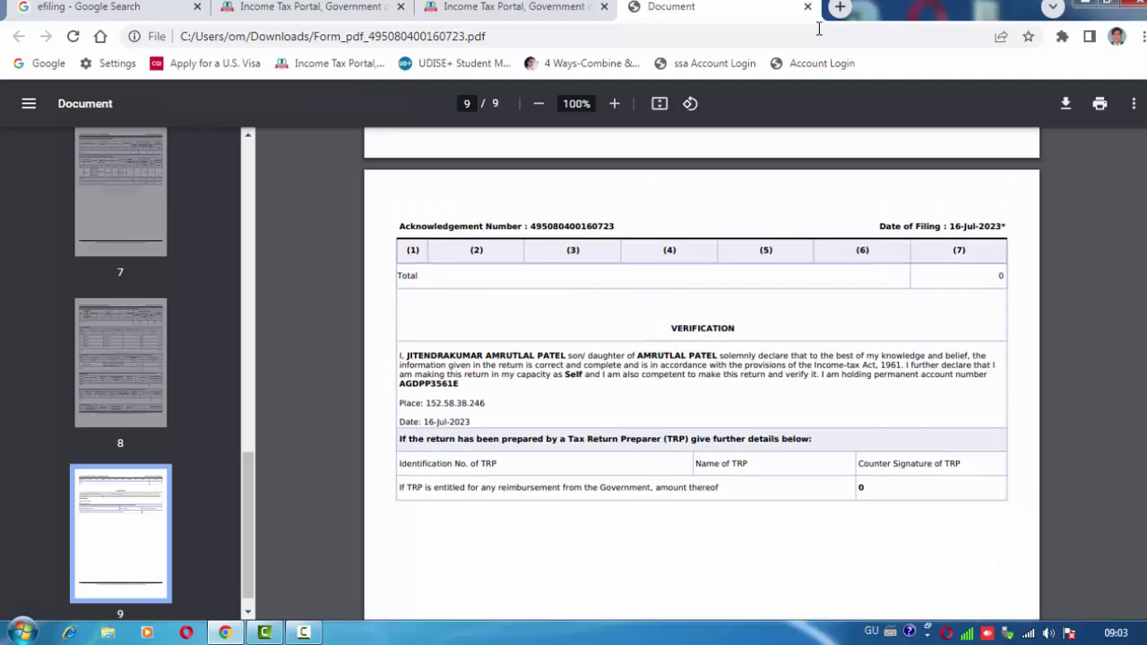
pyautogui.click(807, 7)
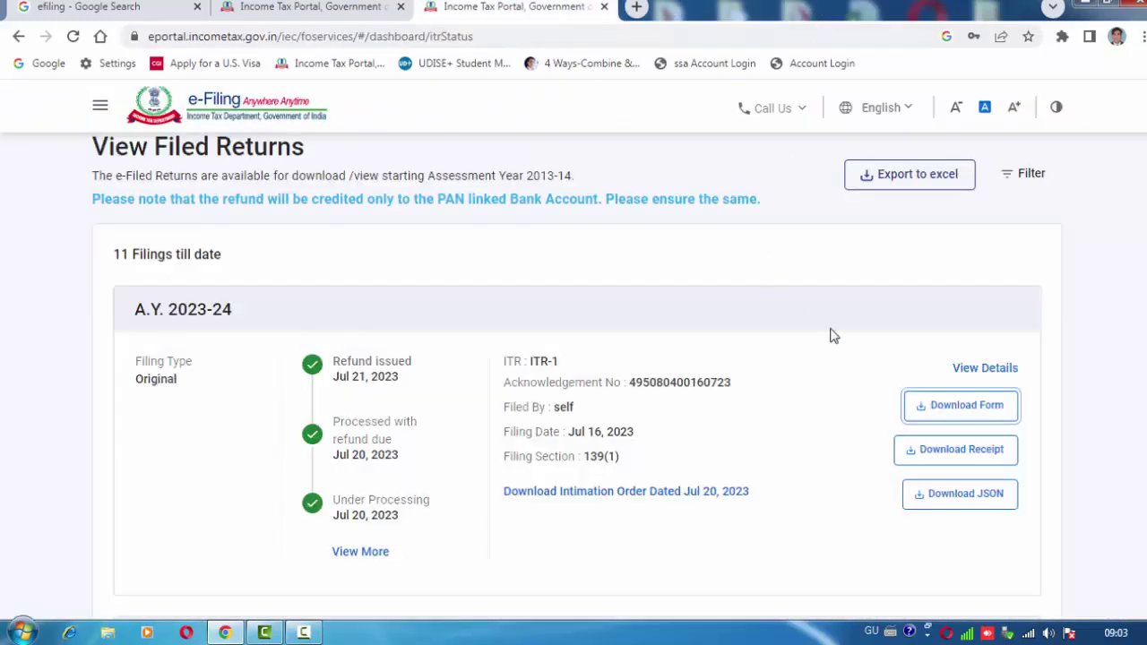
# Download the A.Y. 2022-23 acknowledgement receipt and open the PDF from the download bar.
pyautogui.scroll(-5, 1085, 385)
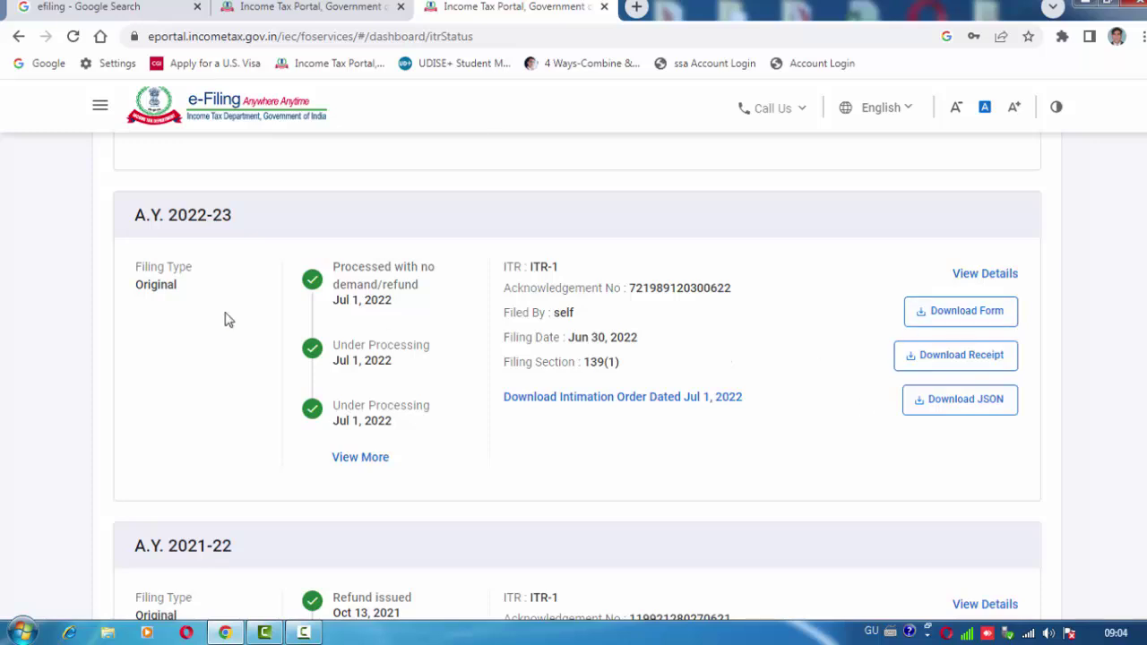
pyautogui.click(962, 363)
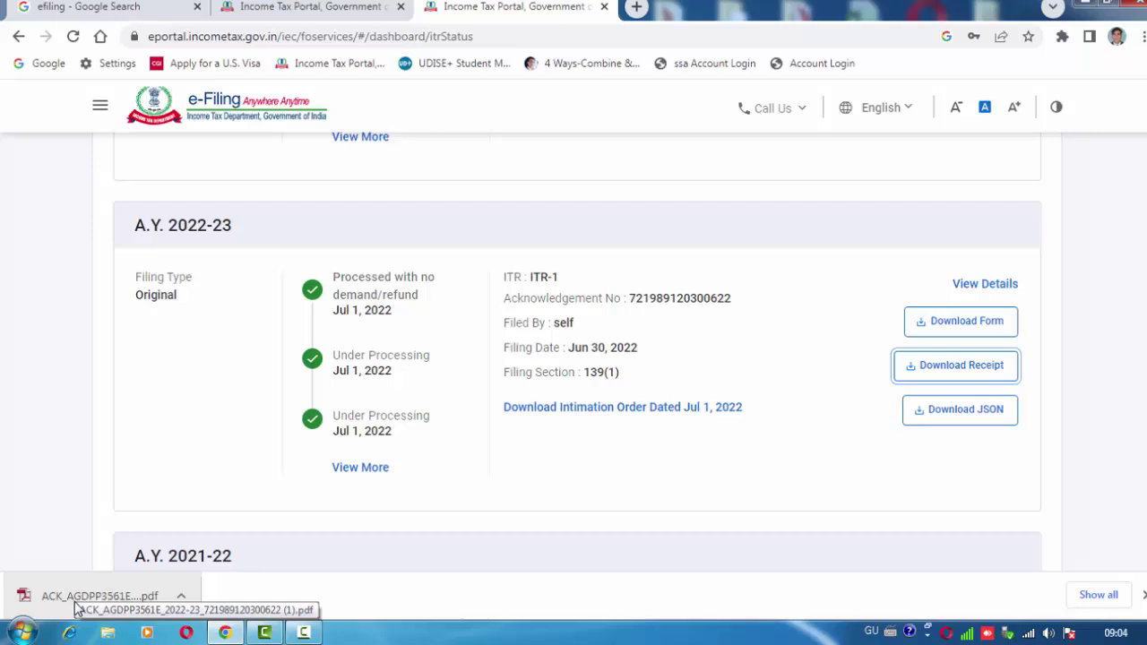
pyautogui.click(76, 602)
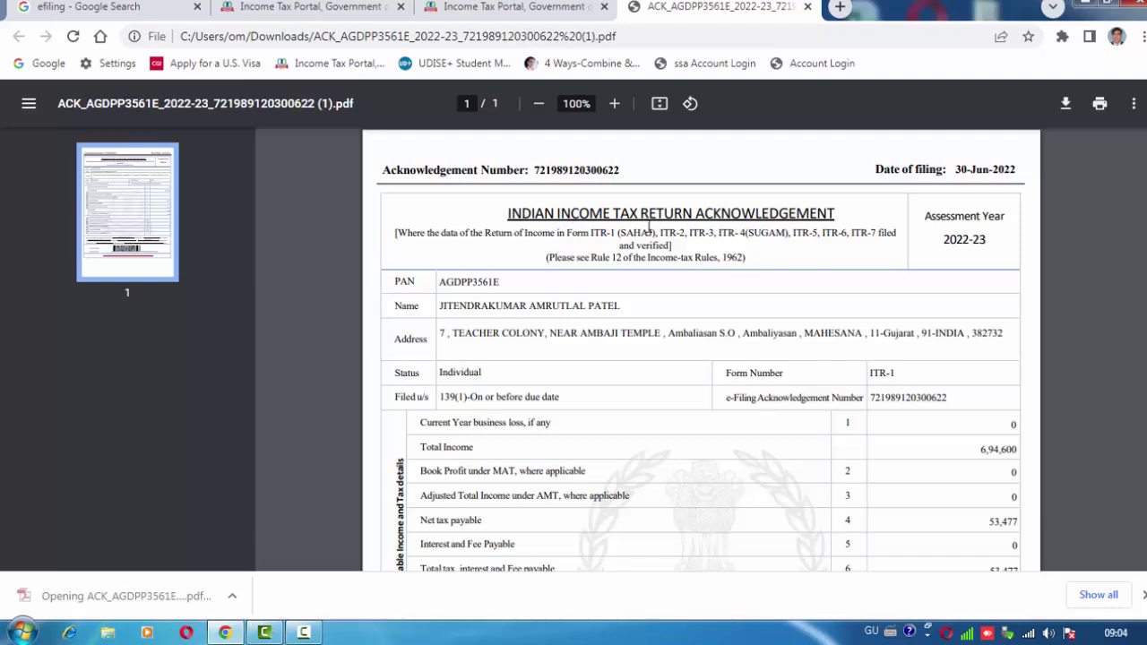
# Review the 2022-23 receipt PDF, close it, and return to the filed returns list.
pyautogui.scroll(-6, 735, 338)
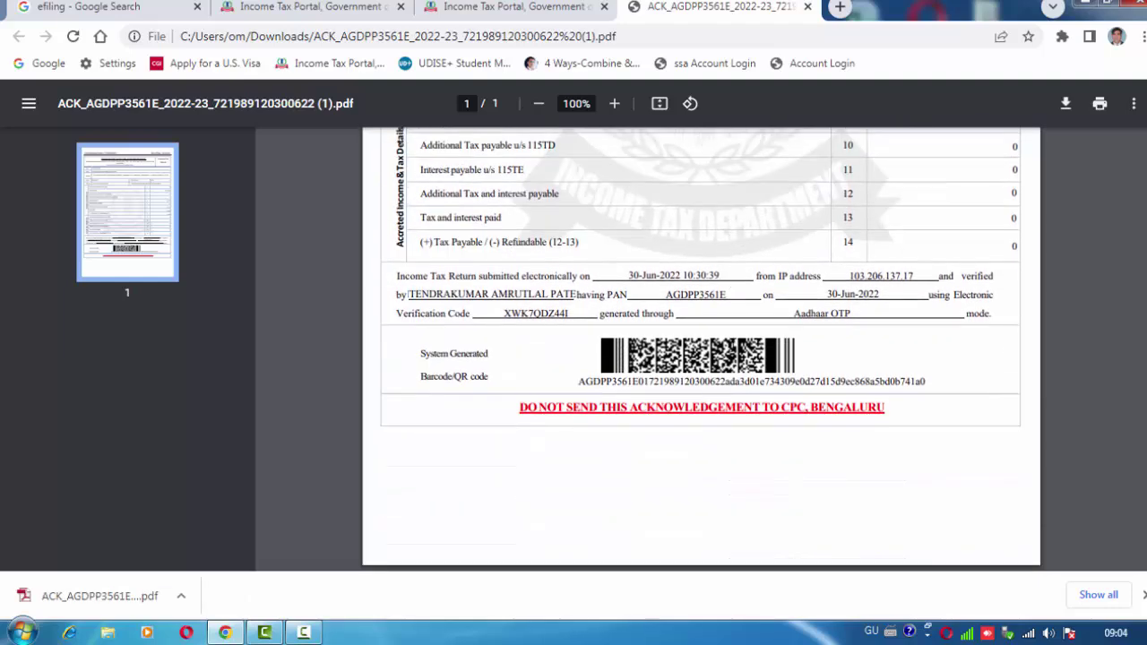
pyautogui.scroll(6, 701, 350)
pyautogui.click(808, 6)
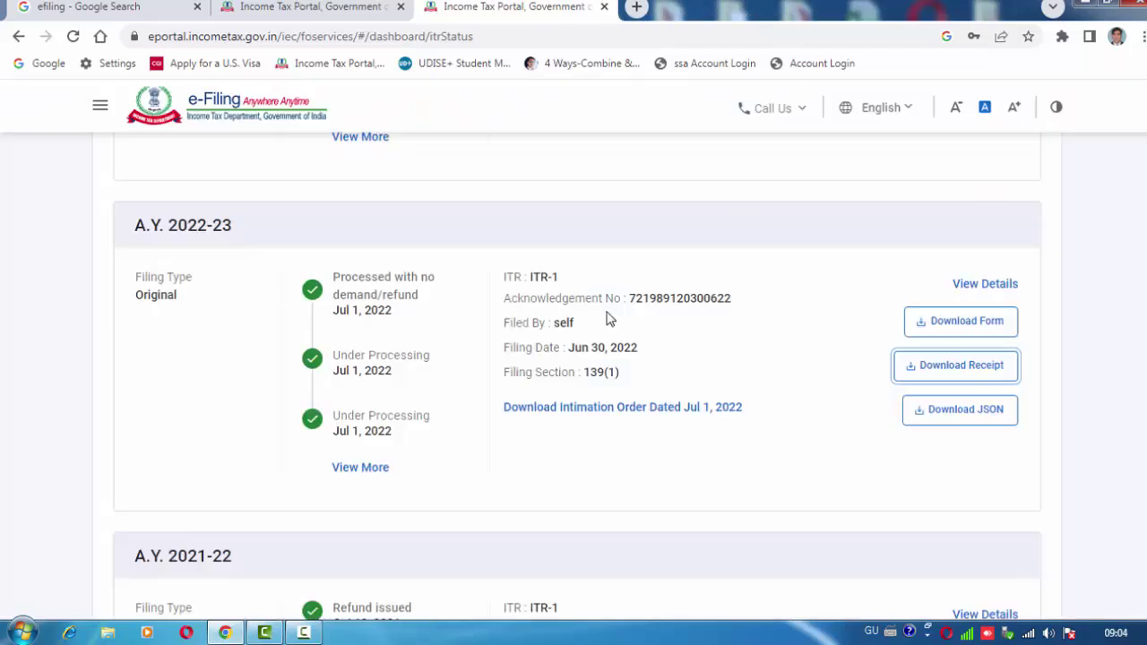
pyautogui.scroll(6, 451, 468)
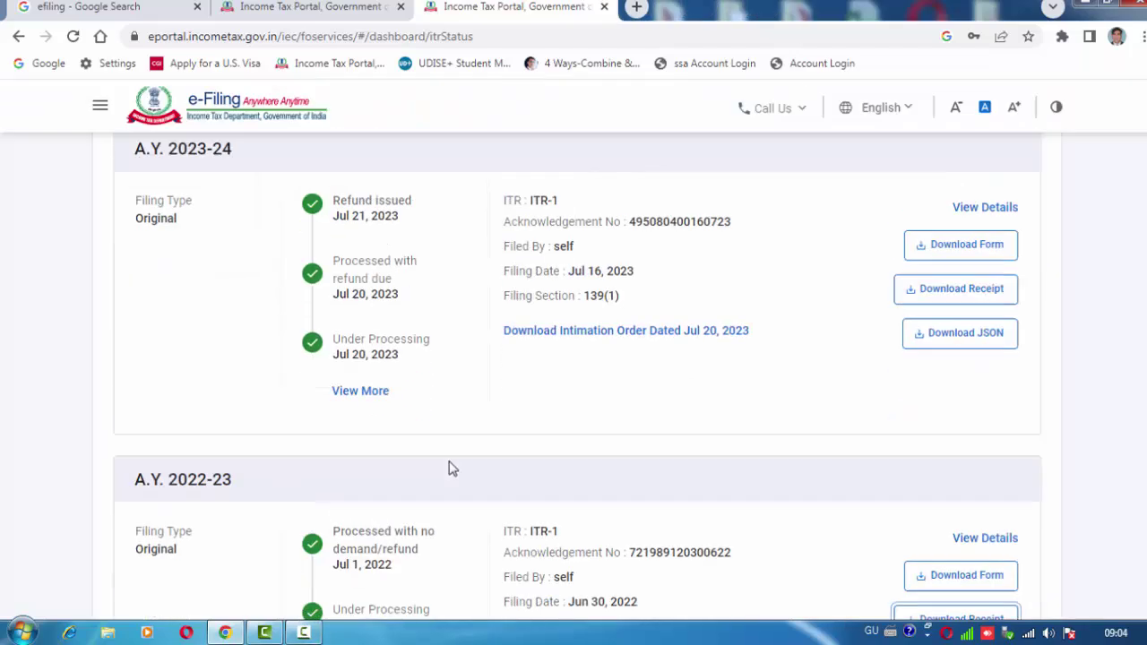
pyautogui.click(298, 633)
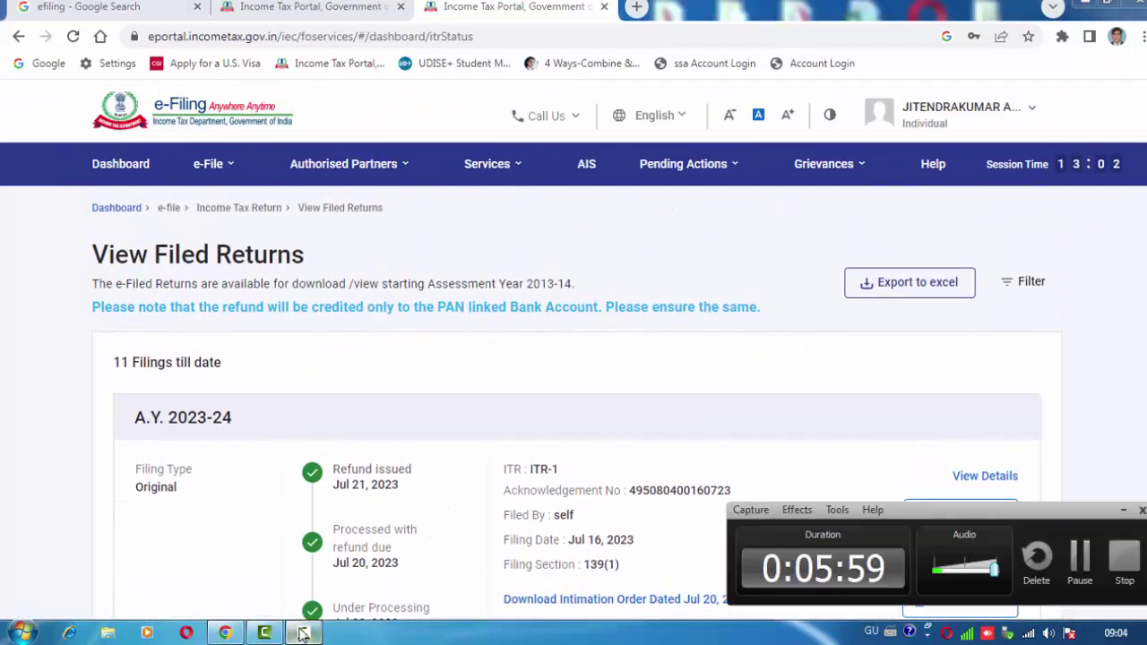